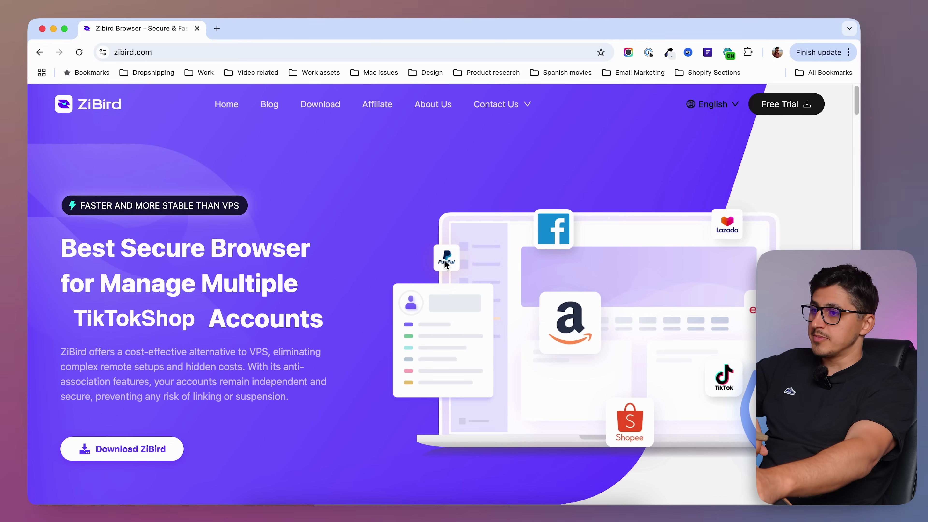
Examine the ZiBird website's overview and its comparison of VPS and ZiBird features, from dedicated IP to accidental account login.
scroll(424, 345, "down", 5)
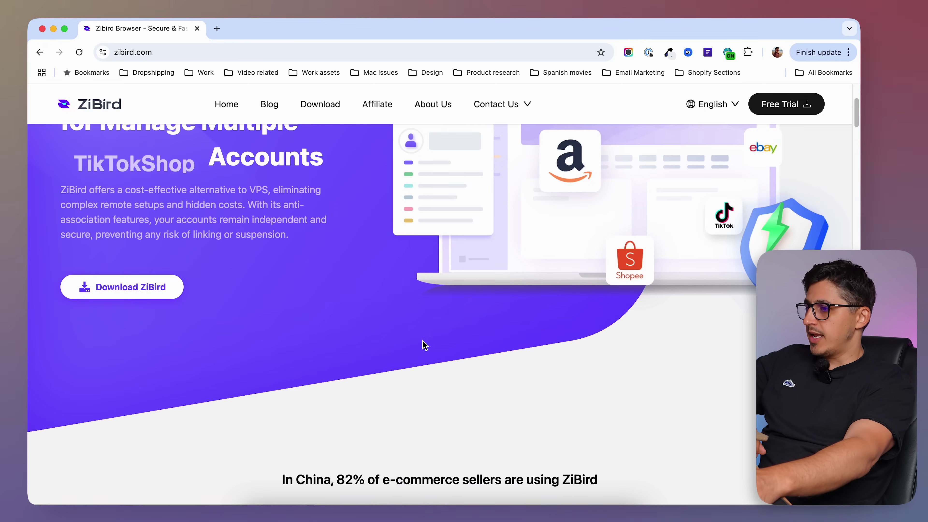
scroll(424, 345, "down", 20)
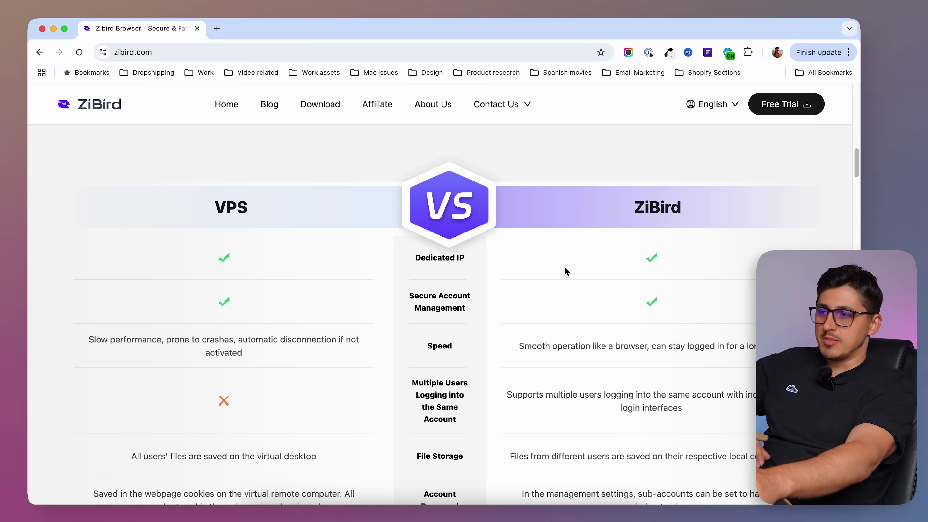
scroll(420, 286, "down", 2)
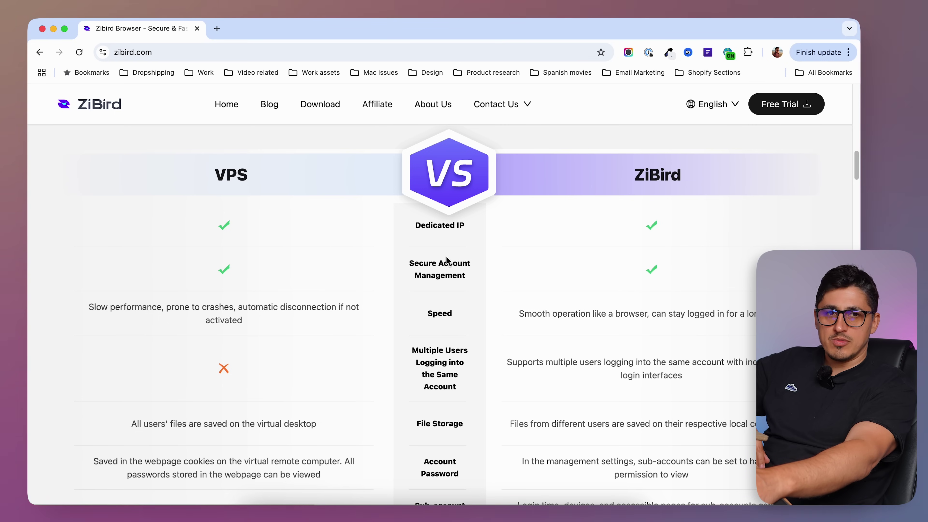
scroll(459, 342, "down", 1)
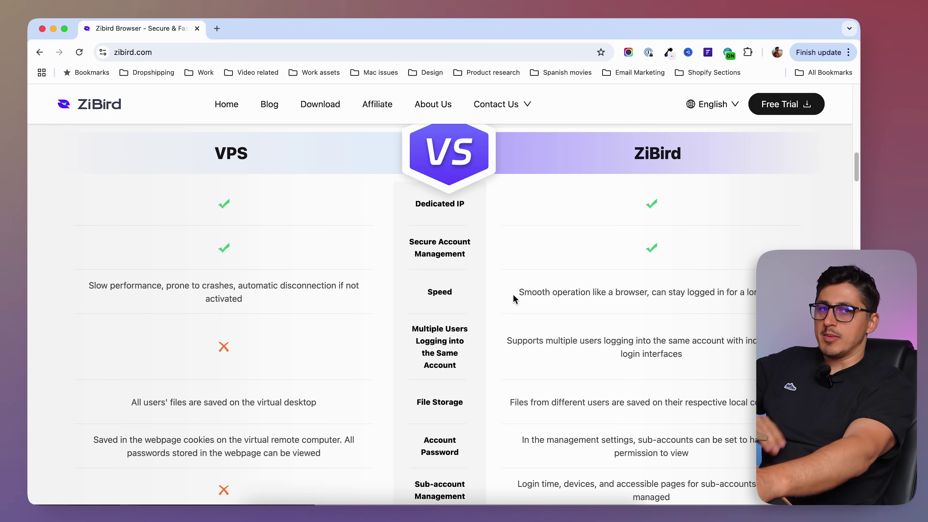
scroll(501, 323, "down", 1)
scroll(501, 322, "up", 1)
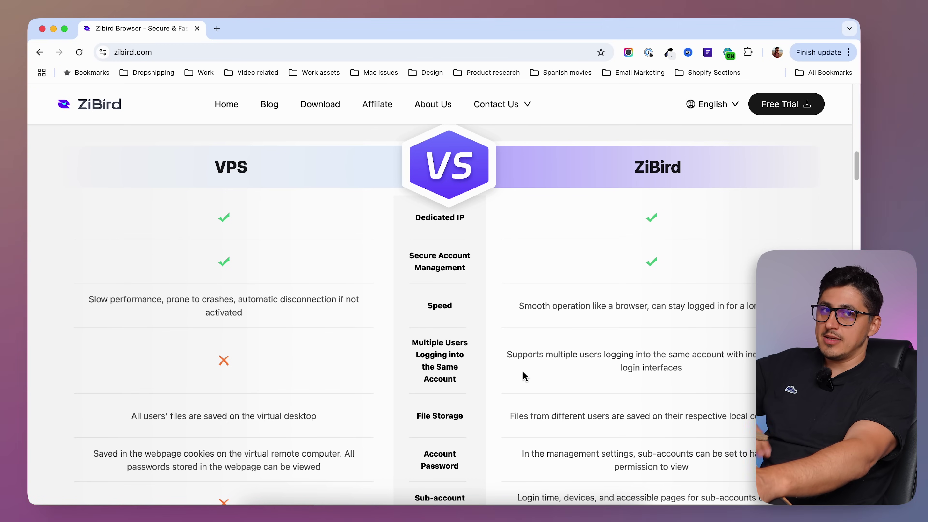
scroll(523, 376, "up", 1)
scroll(453, 381, "down", 3)
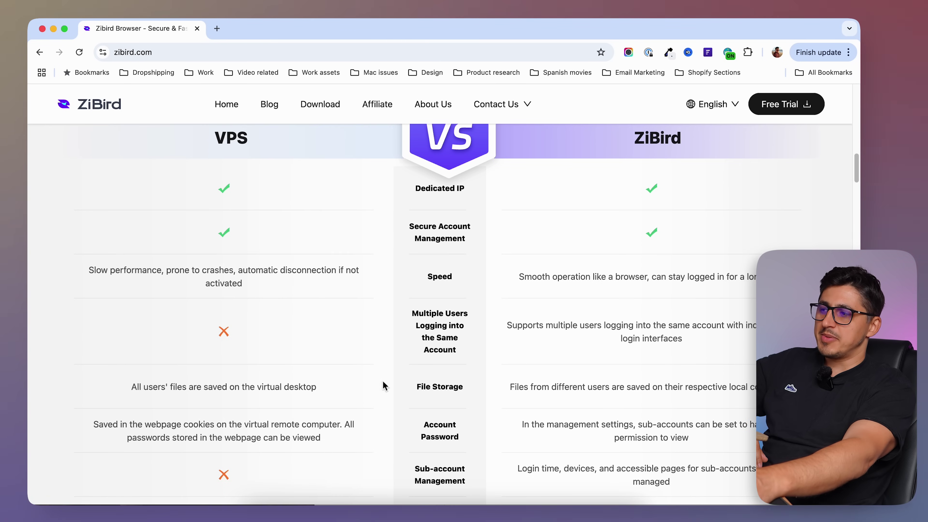
scroll(373, 385, "down", 1)
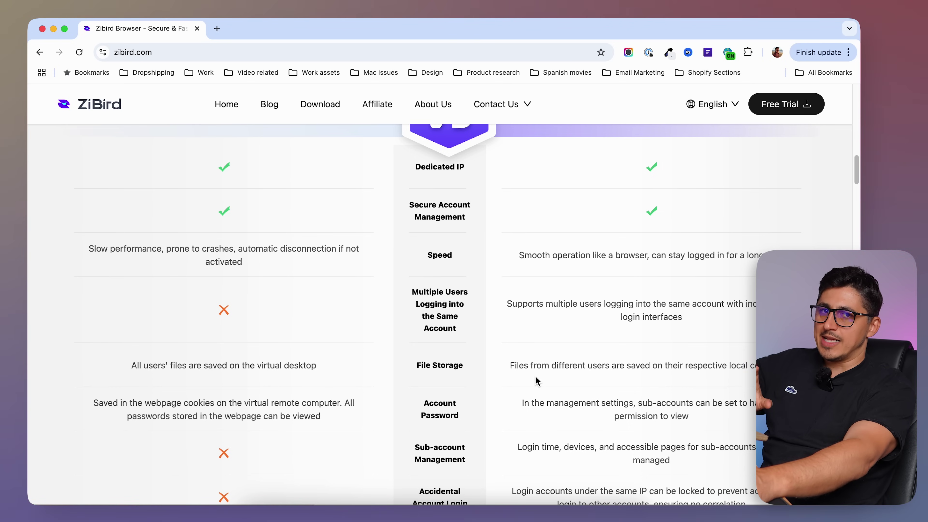
scroll(535, 380, "up", 1)
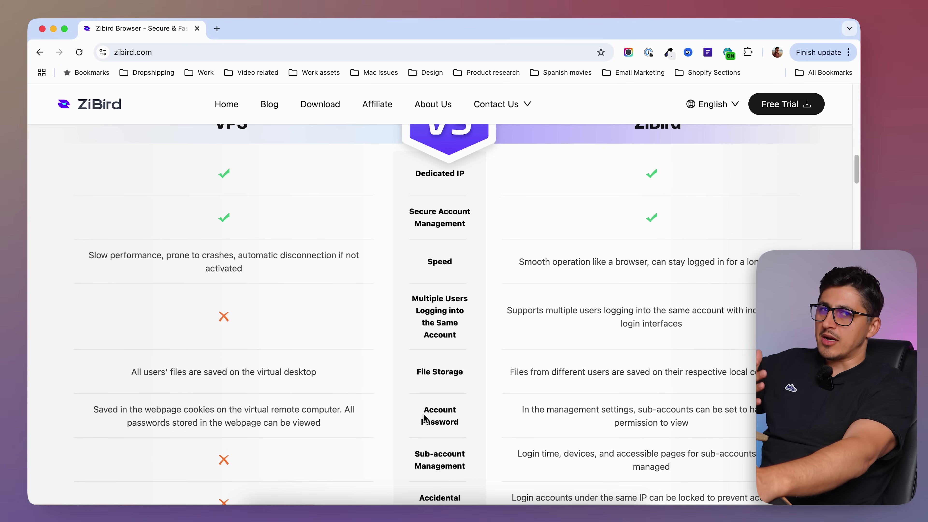
scroll(482, 475, "down", 3)
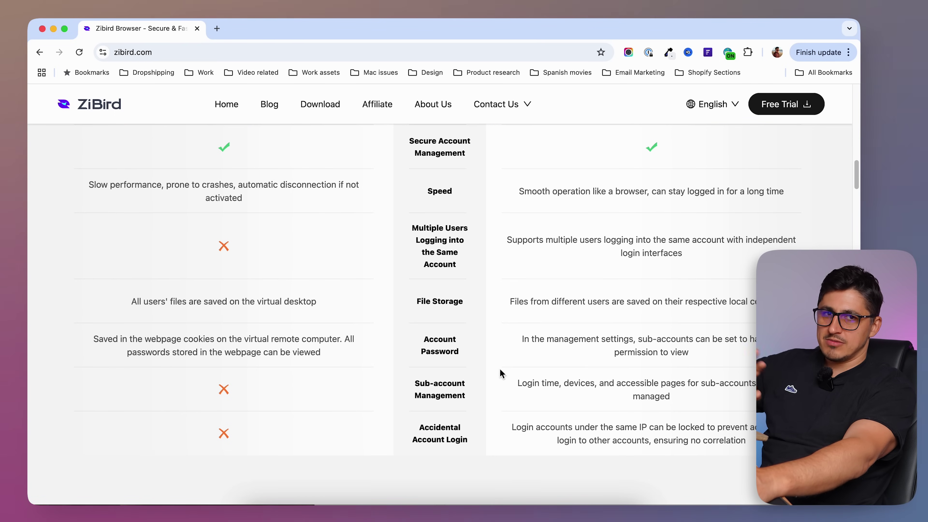
scroll(471, 446, "up", 15)
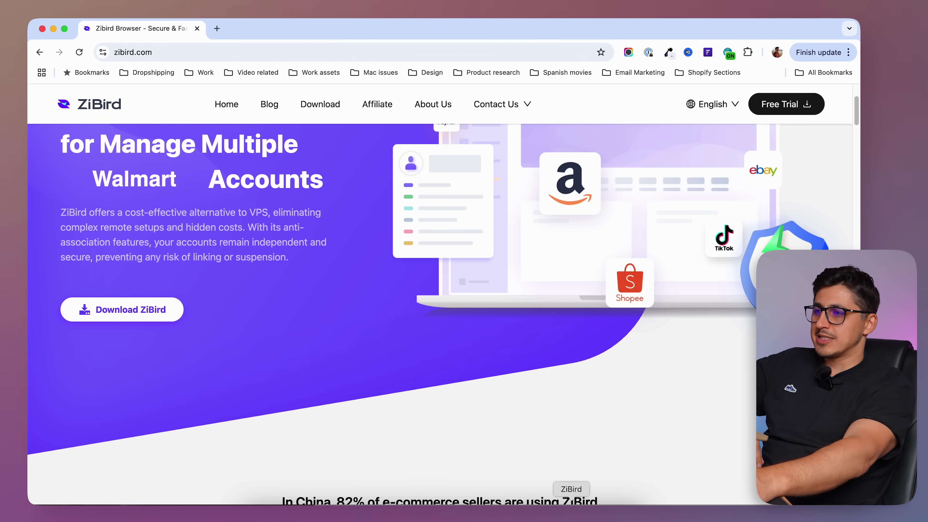
Switch to the ZiBird app and quick-create one Chrome profile for macOS in the asyncmc group.
left_click(571, 512)
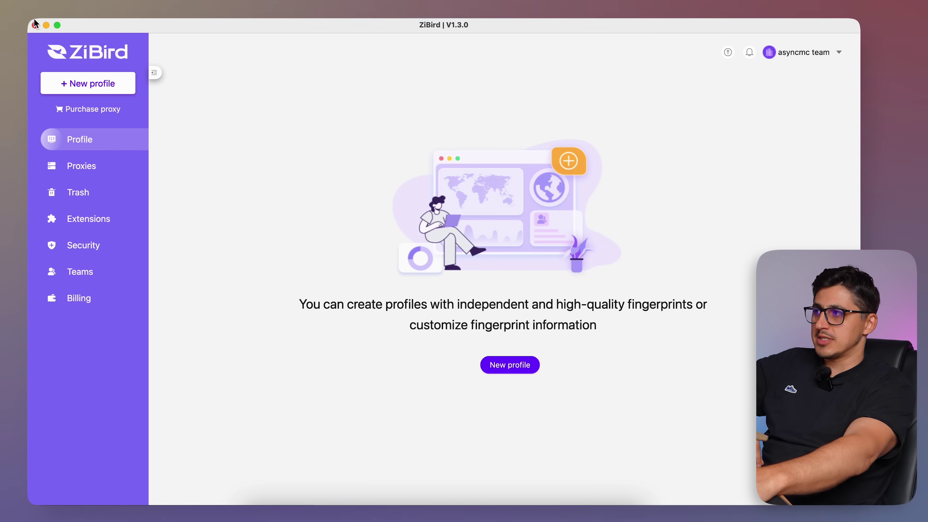
mouse_move(31, 21)
left_mouse_down()
mouse_move(224, 149)
mouse_move(115, 92)
mouse_move(267, 119)
mouse_move(62, 42)
mouse_move(30, 20)
left_mouse_up()
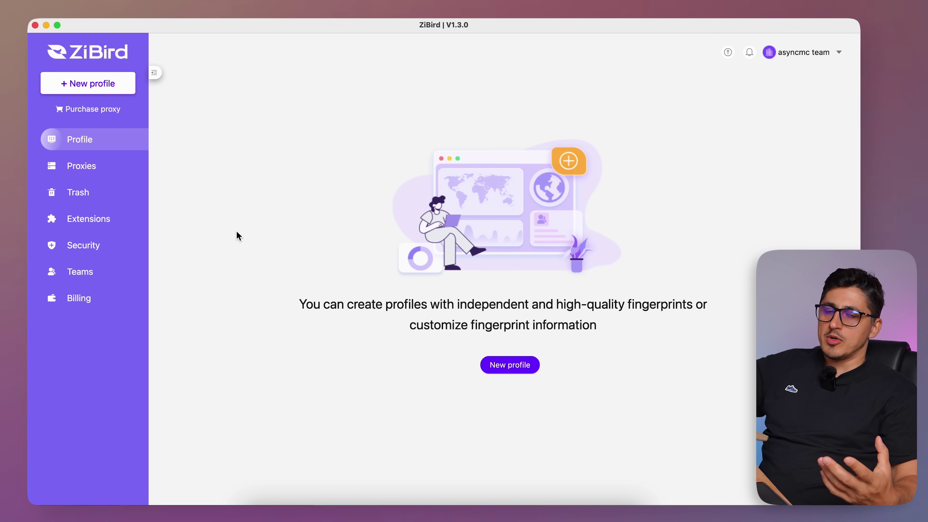
left_click(97, 93)
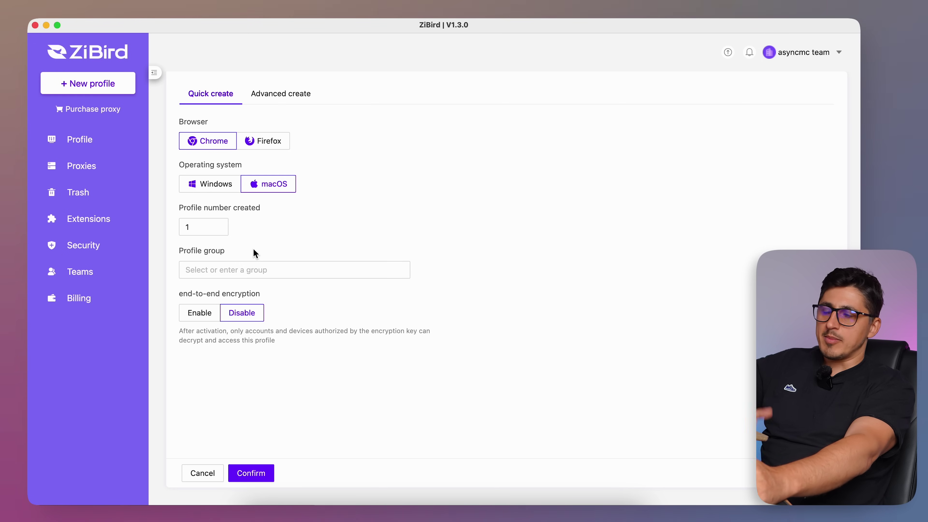
left_click(230, 270)
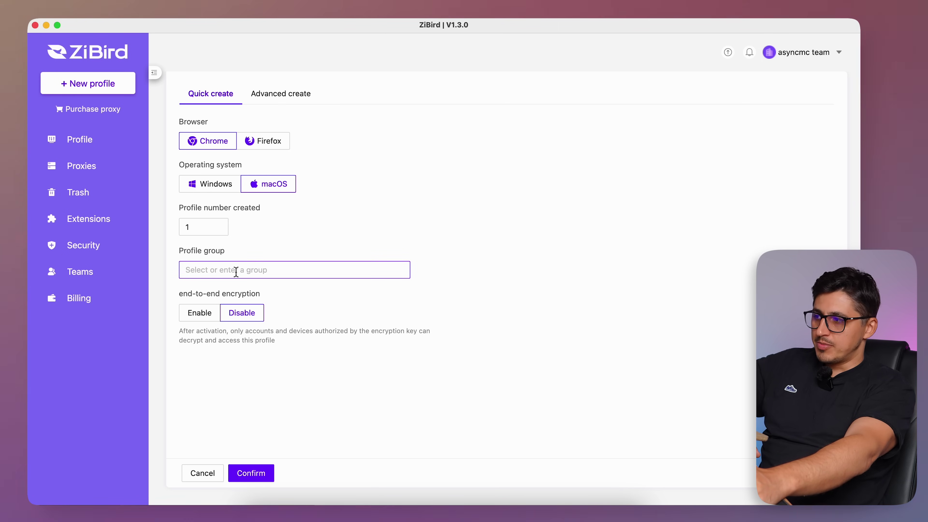
left_click(236, 271)
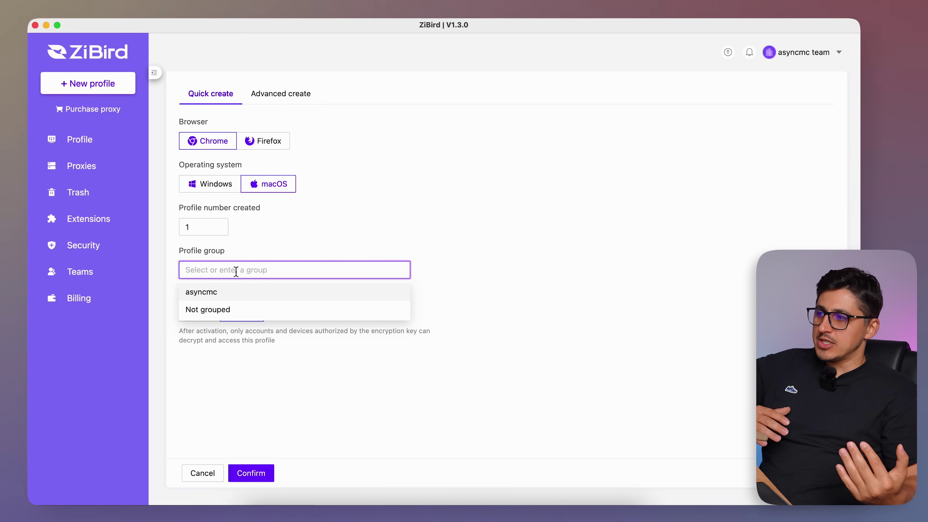
left_click(255, 269)
left_click(260, 268)
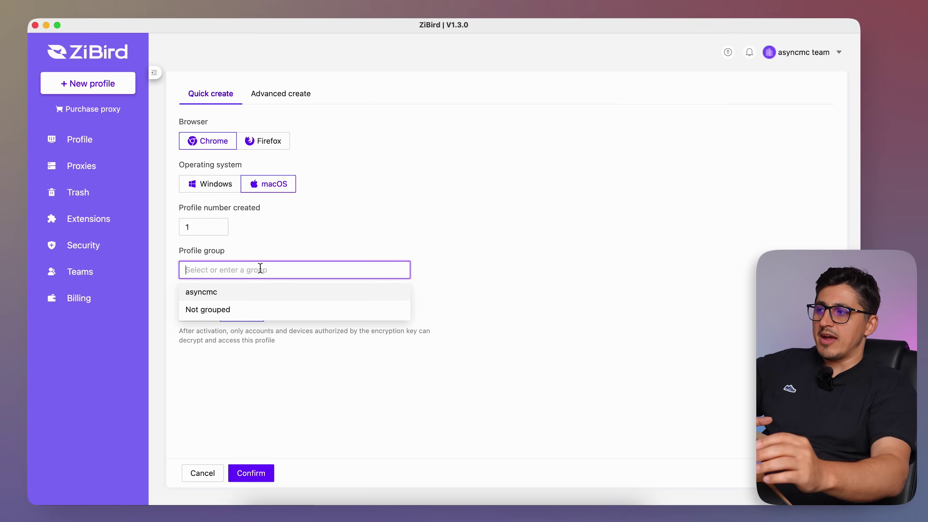
left_click(212, 294)
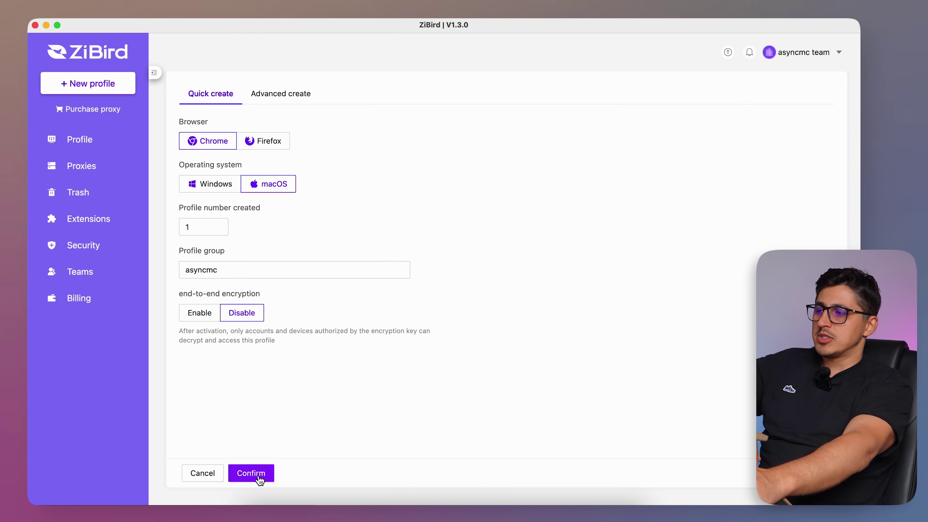
left_click(251, 472)
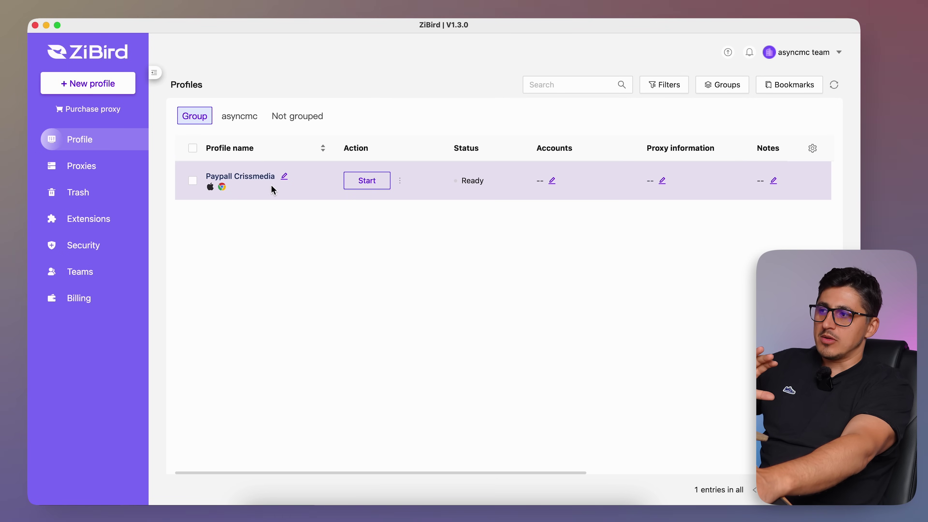
Edit the new profile's account information and set its platform to PayPal for the United Kingdom.
left_click(553, 182)
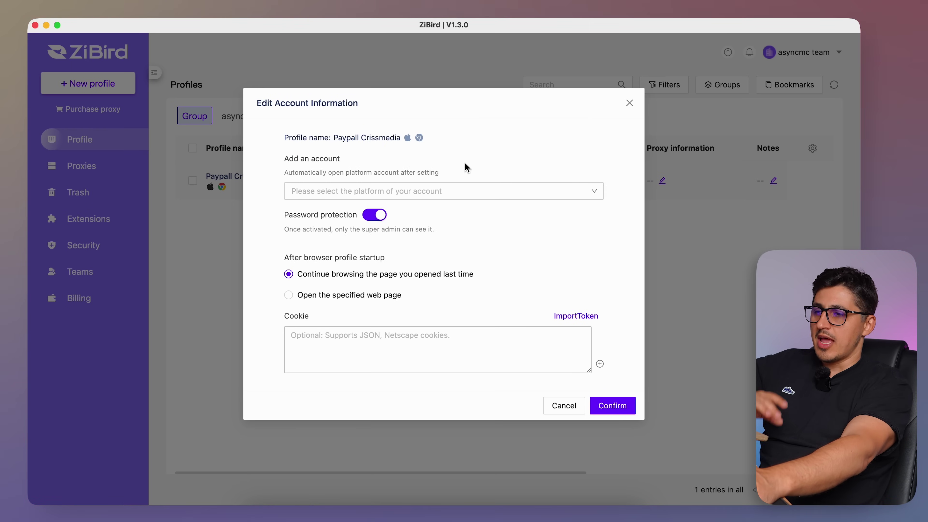
left_click(445, 190)
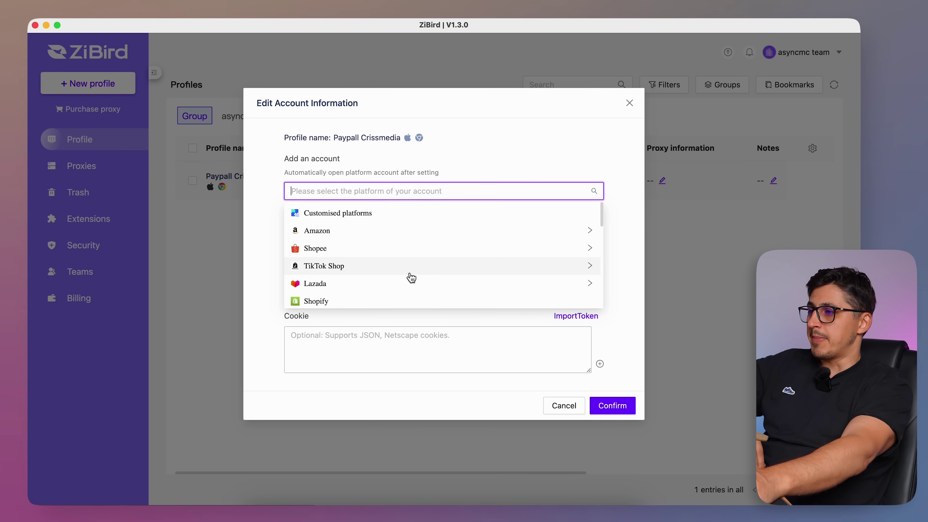
scroll(434, 272, "down", 2)
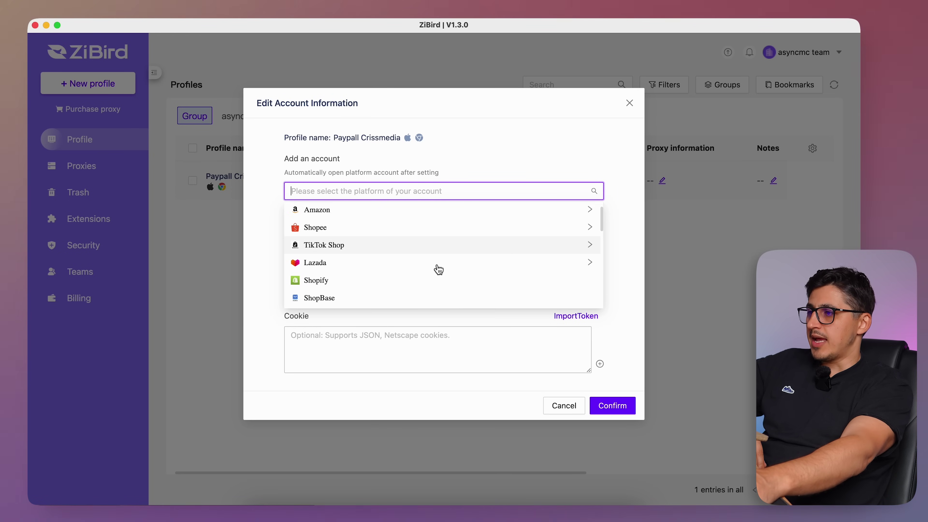
scroll(436, 269, "up", 2)
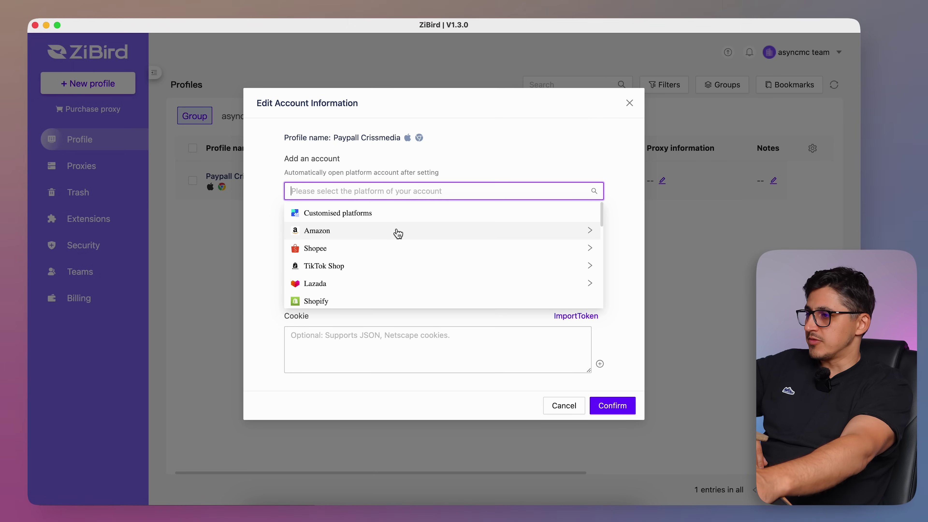
scroll(391, 267, "down", 2)
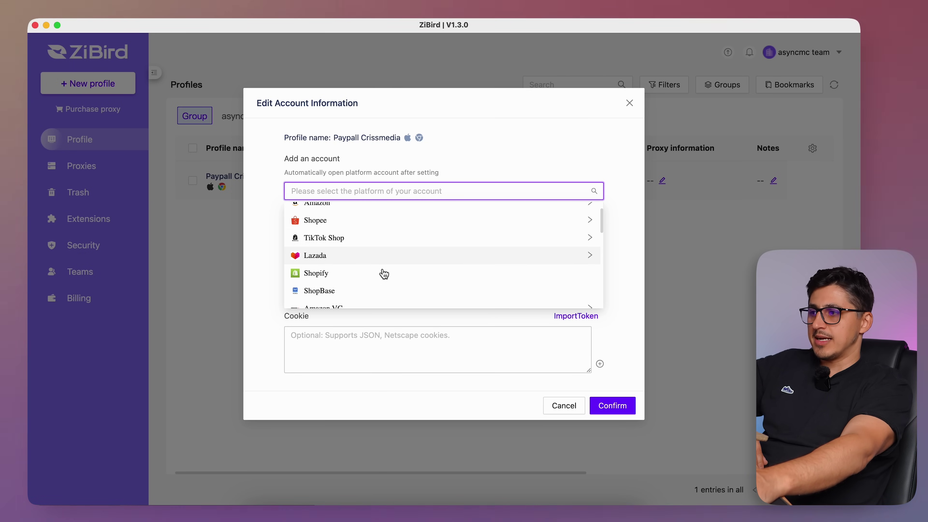
scroll(405, 272, "down", 3)
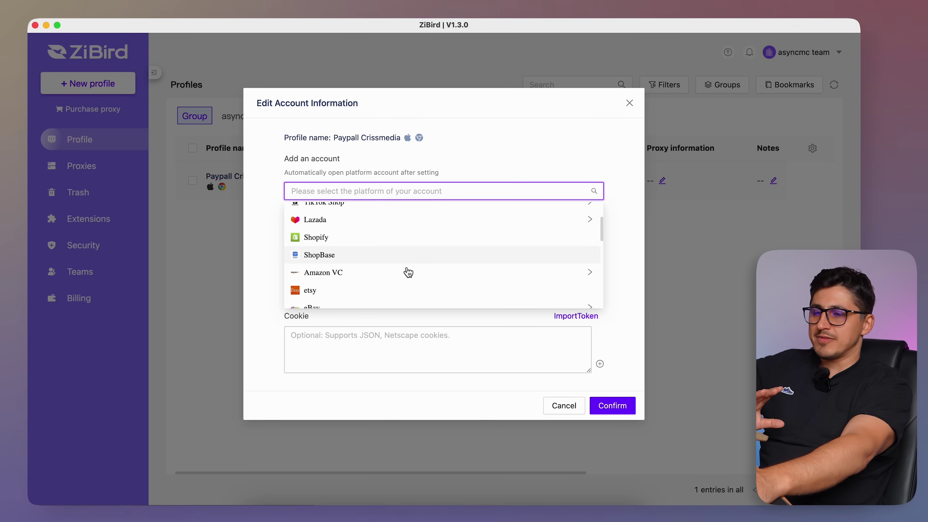
scroll(407, 272, "down", 1)
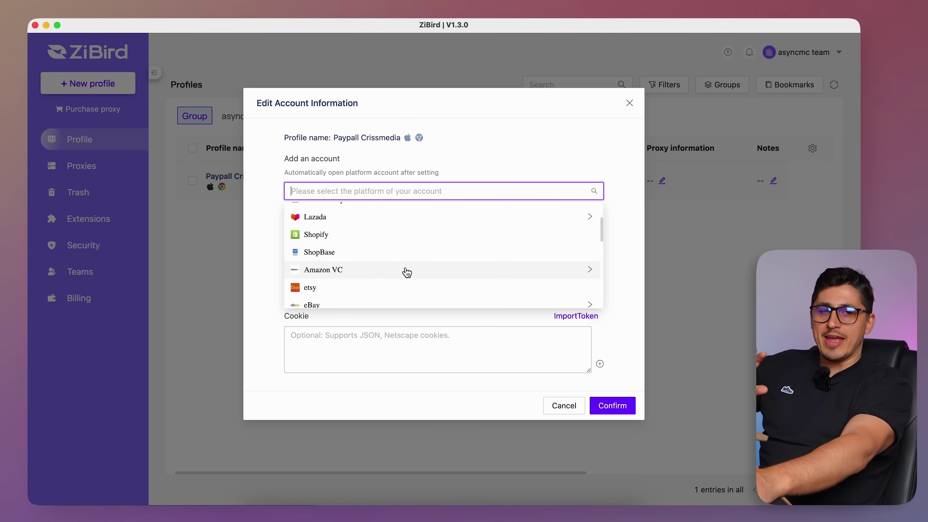
scroll(407, 273, "down", 2)
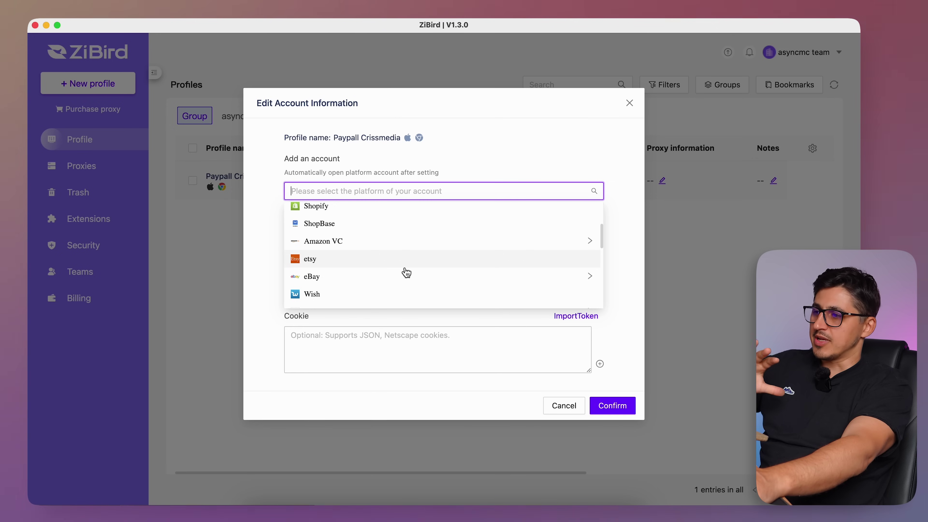
scroll(405, 272, "down", 3)
scroll(405, 272, "down", 5)
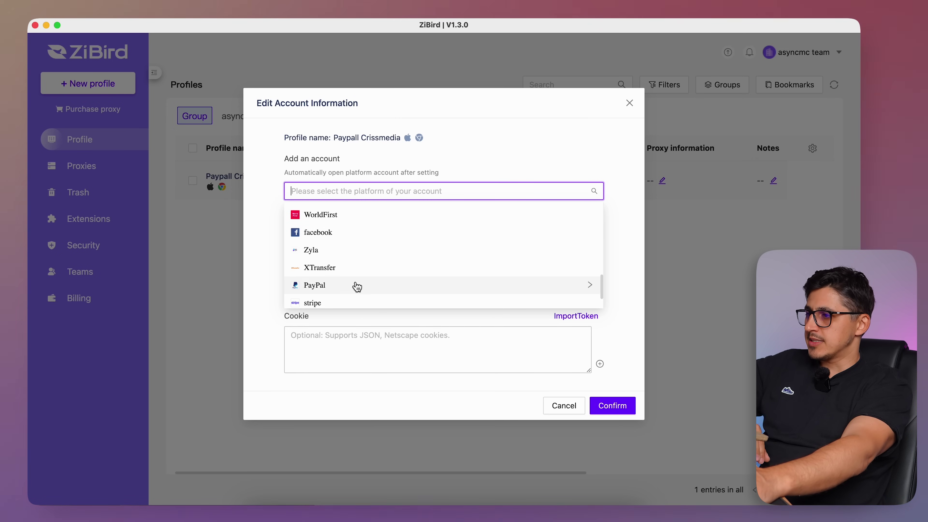
scroll(353, 286, "down", 1)
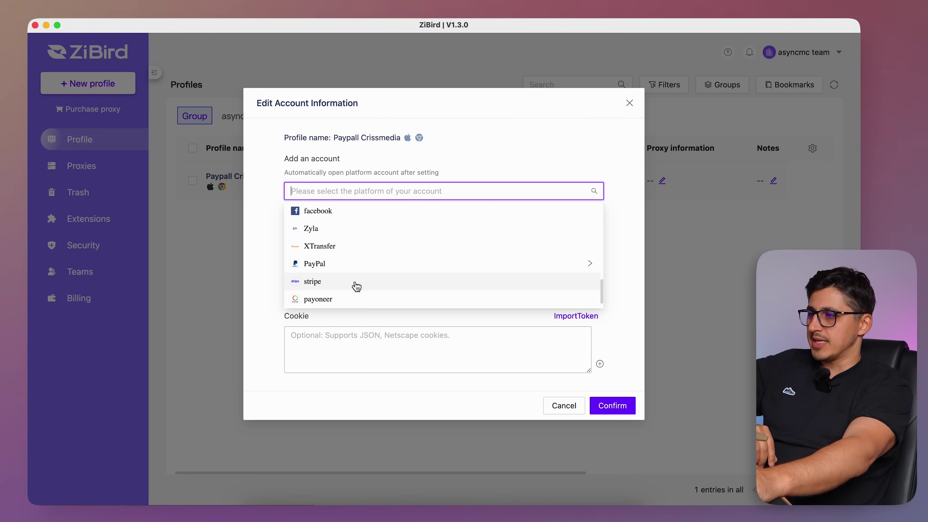
left_click(315, 266)
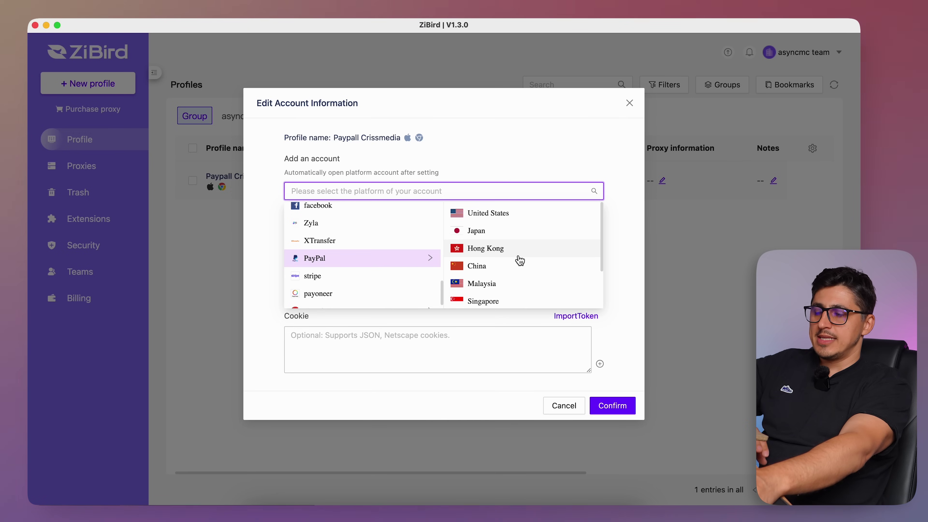
scroll(525, 265, "down", 1)
scroll(524, 267, "down", 2)
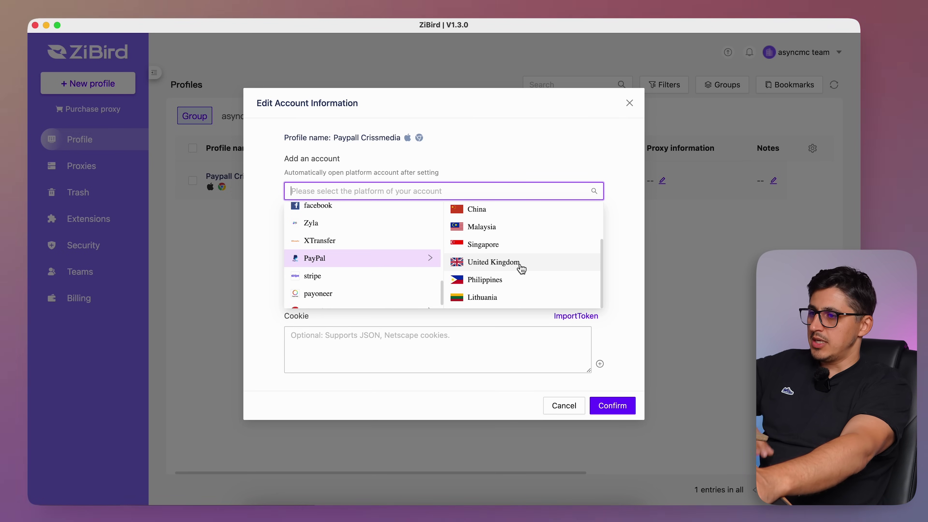
left_click(522, 270)
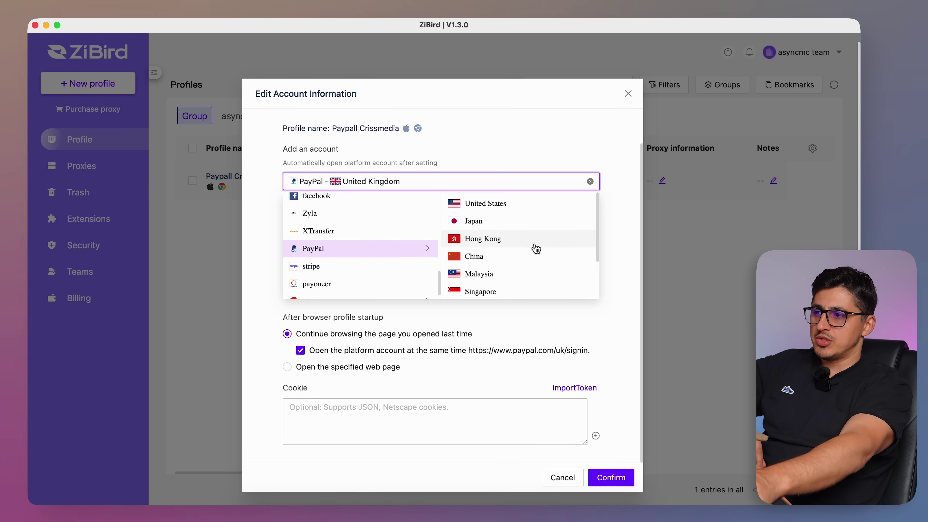
Browse the available account platforms and Lazada's regions, and choose PayPal for the United Kingdom again.
scroll(404, 244, "up", 5)
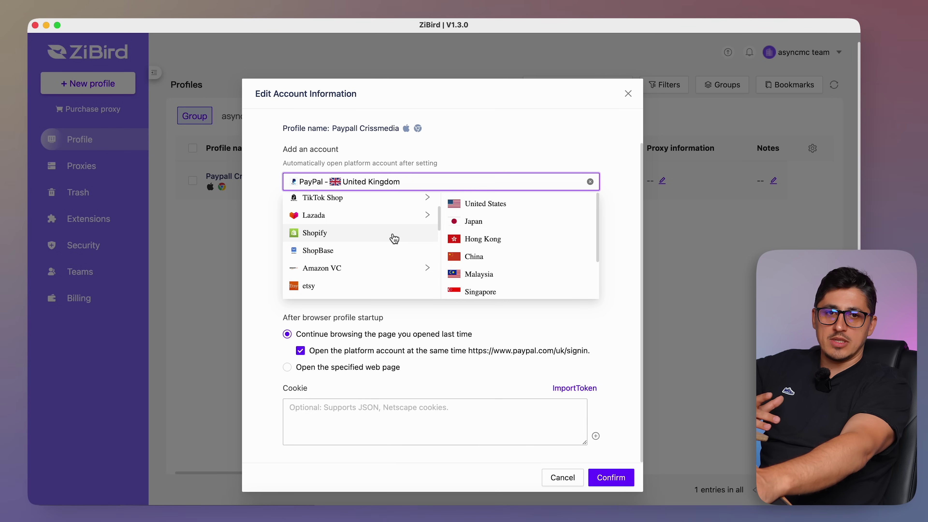
left_click(390, 216)
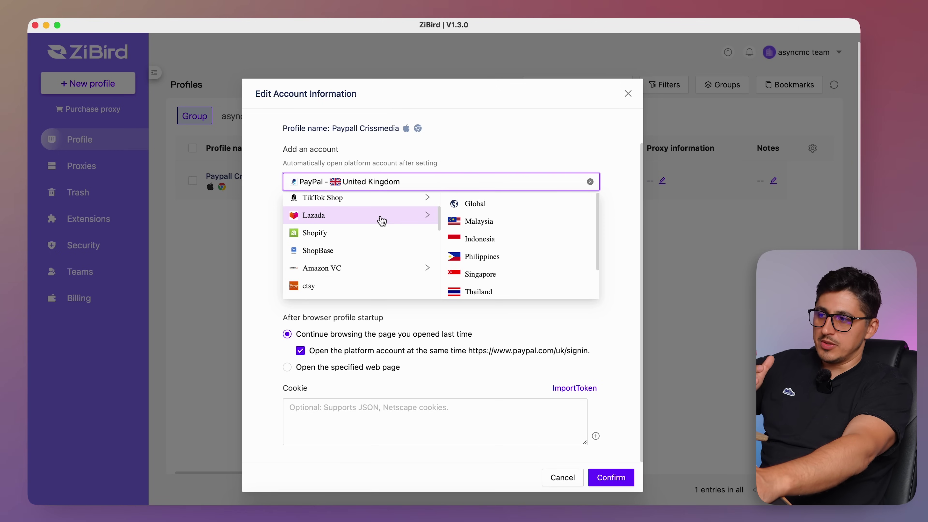
scroll(393, 260, "down", 5)
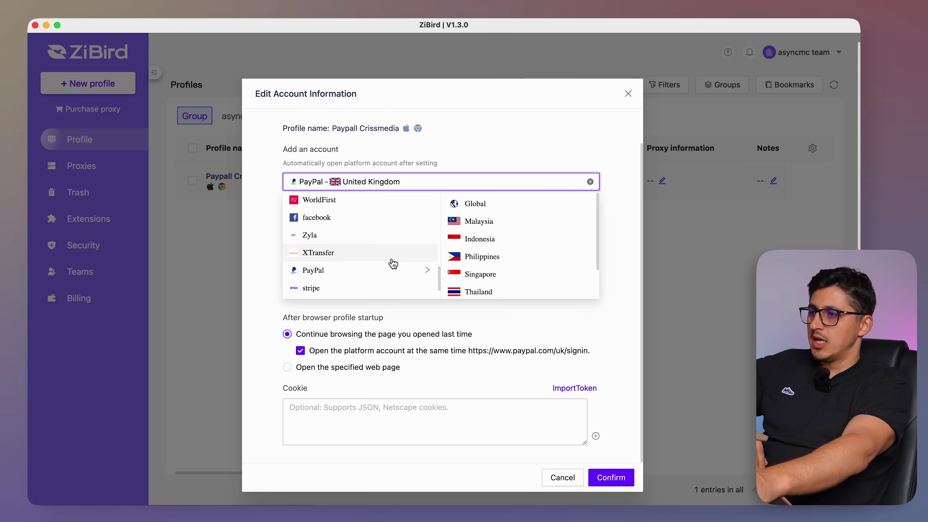
left_click(372, 239)
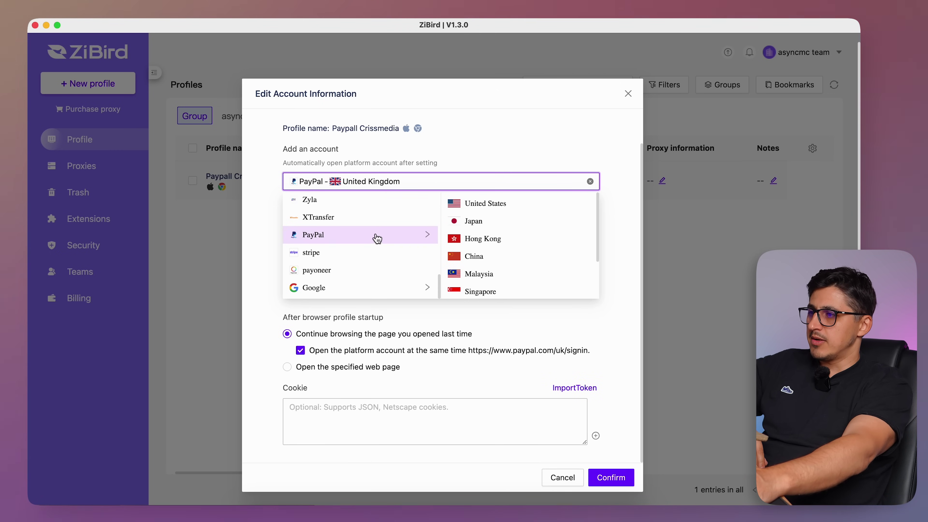
scroll(514, 254, "down", 2)
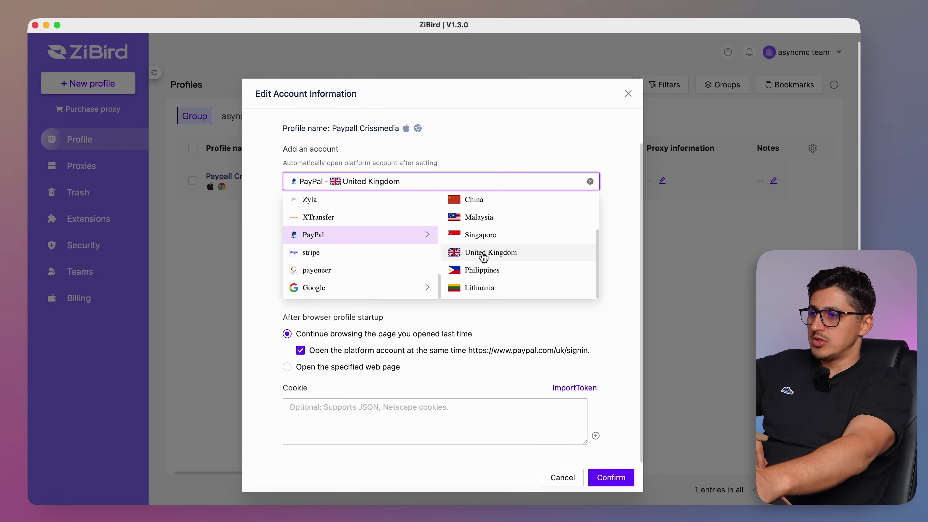
left_click(497, 254)
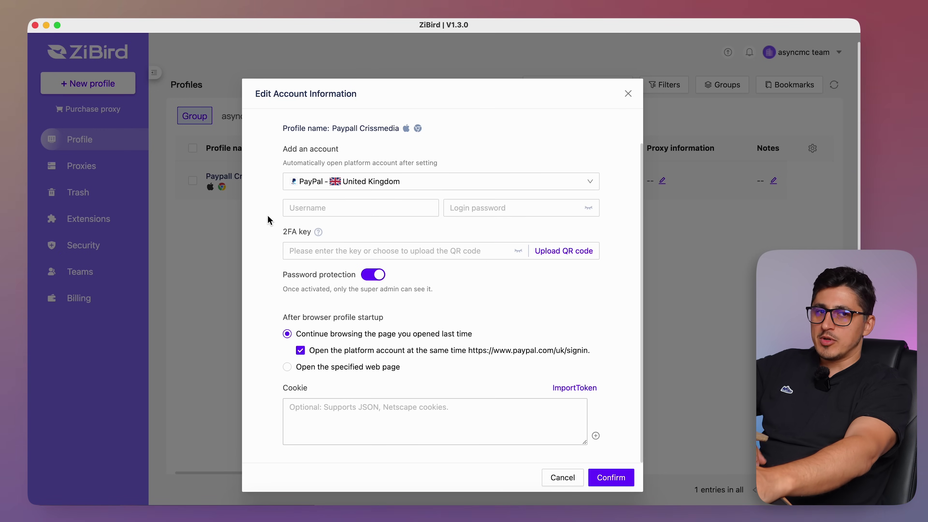
Enter the PayPal username and login password in the profile's account information and confirm the changes.
left_click(305, 207)
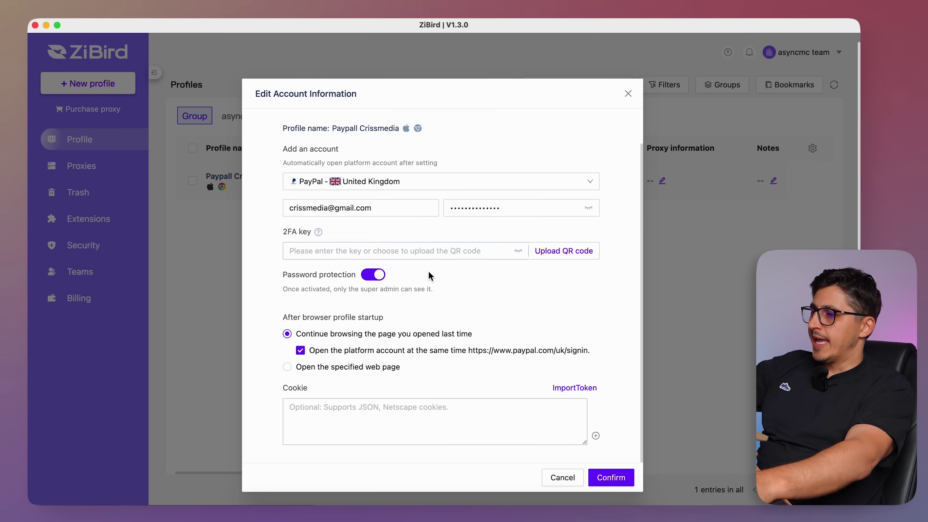
left_click(612, 479)
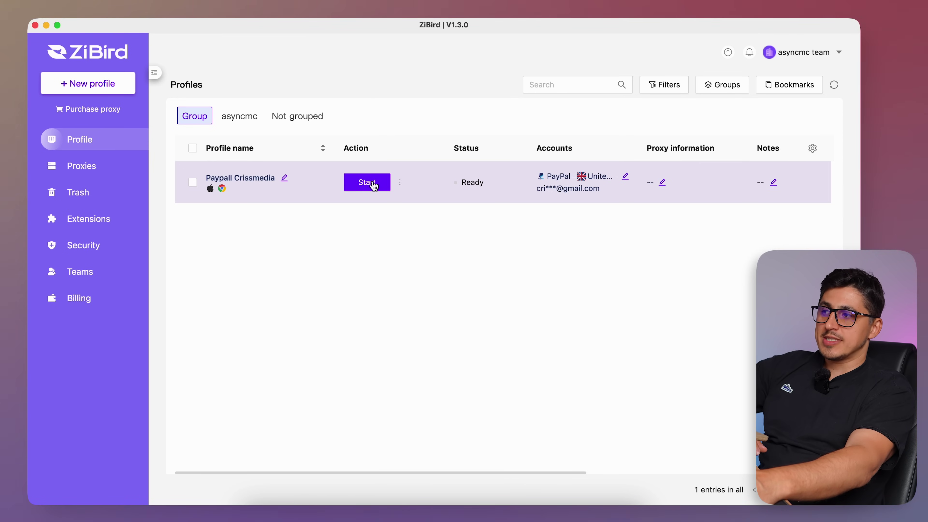
Start the PayPal profile and continue on the local network without binding a proxy.
left_click(375, 187)
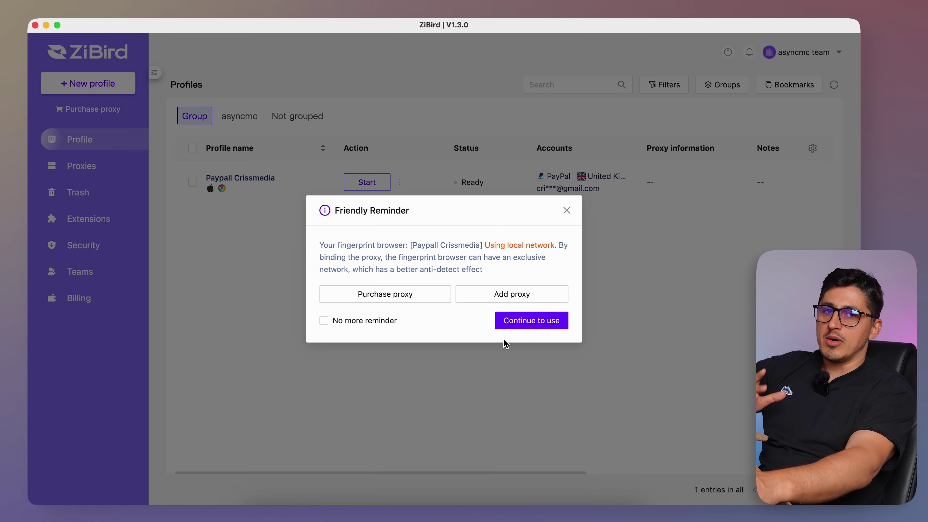
left_click(528, 321)
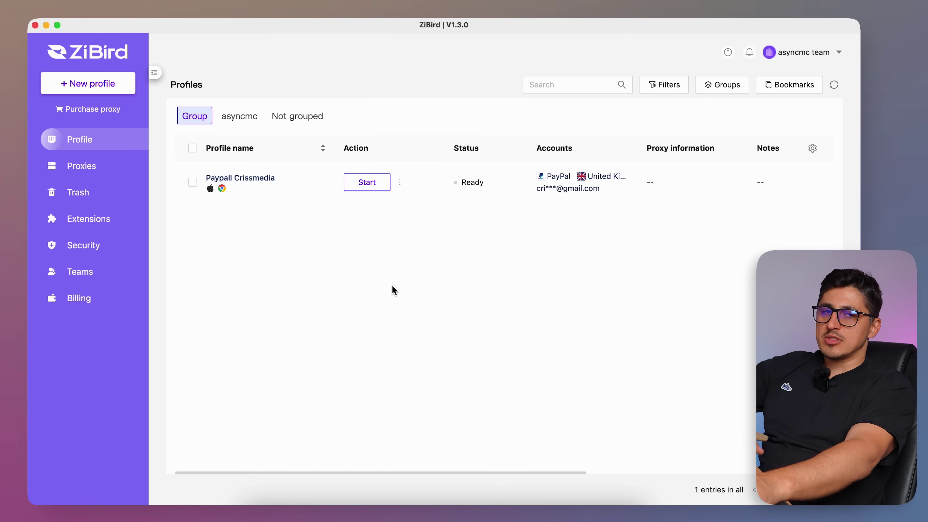
left_click(368, 184)
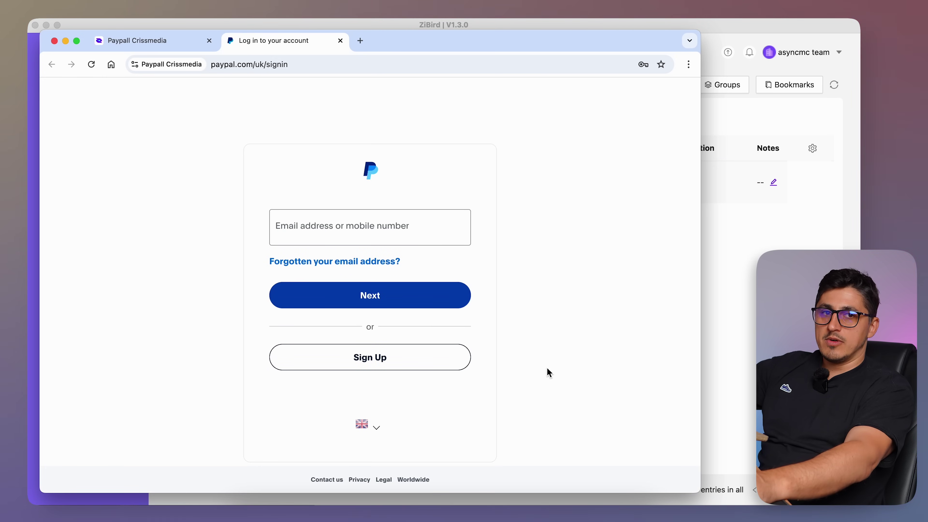
Log in to PayPal with the saved email and account password, and submit the SMS security code.
left_click(334, 227)
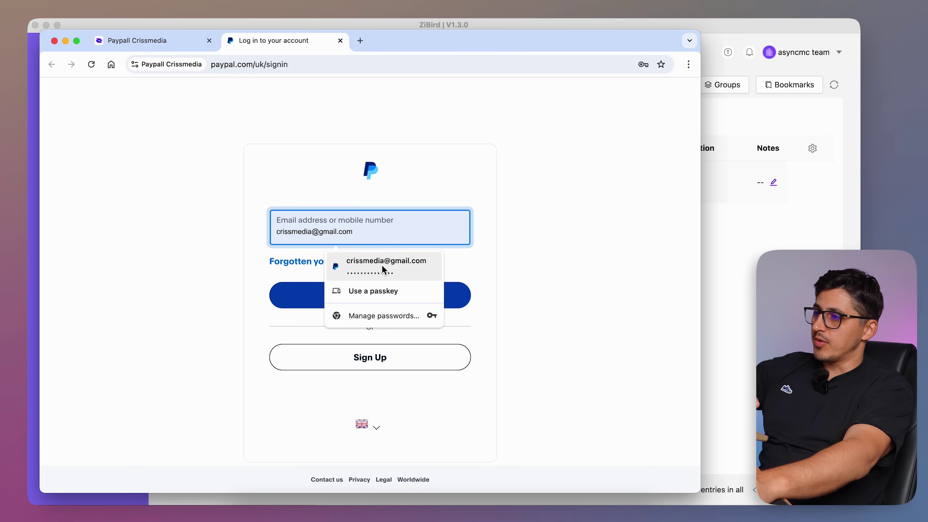
left_click(376, 267)
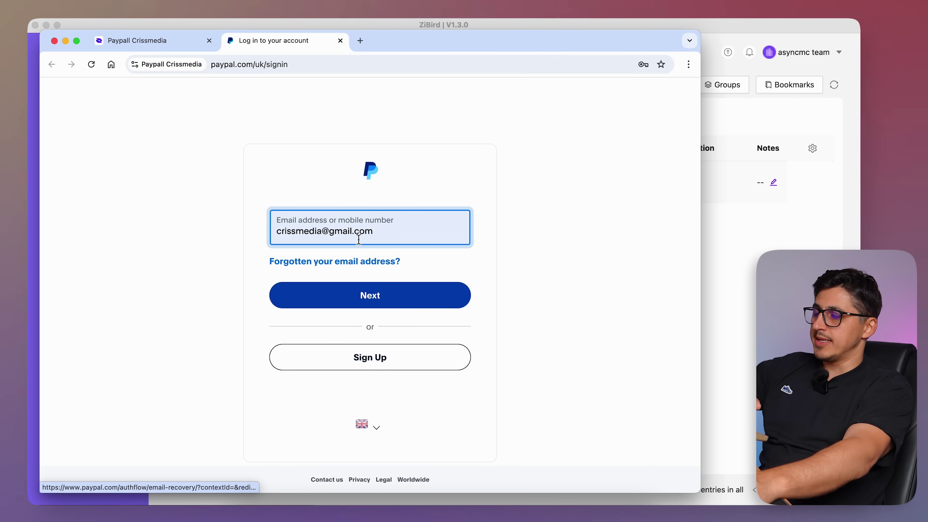
left_click(375, 298)
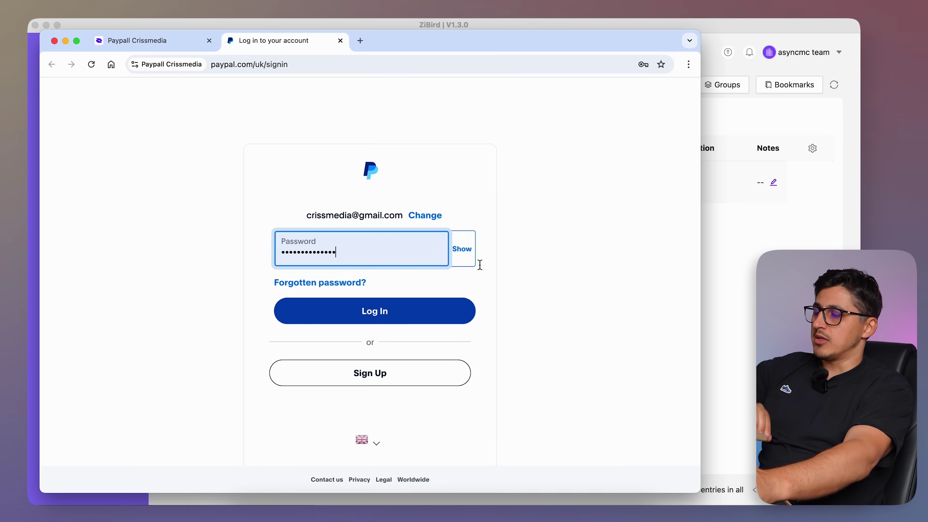
left_click(371, 313)
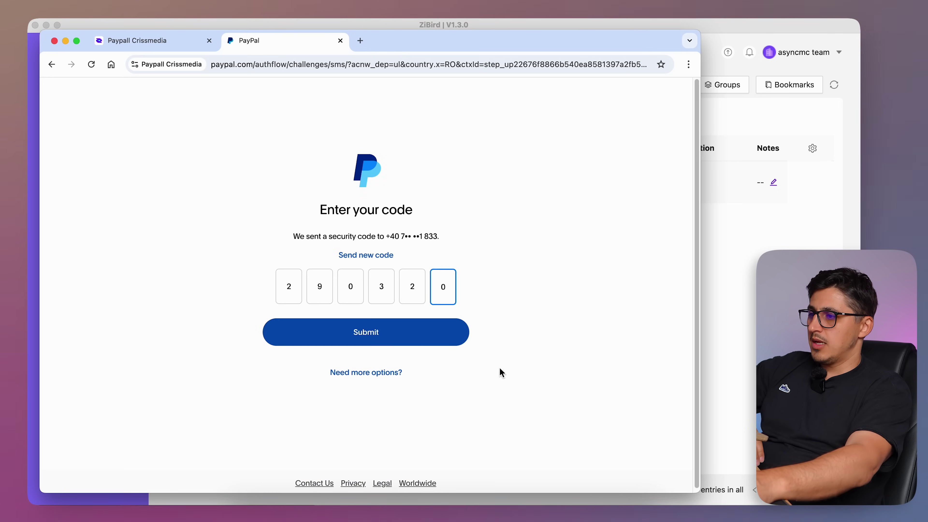
left_click(387, 340)
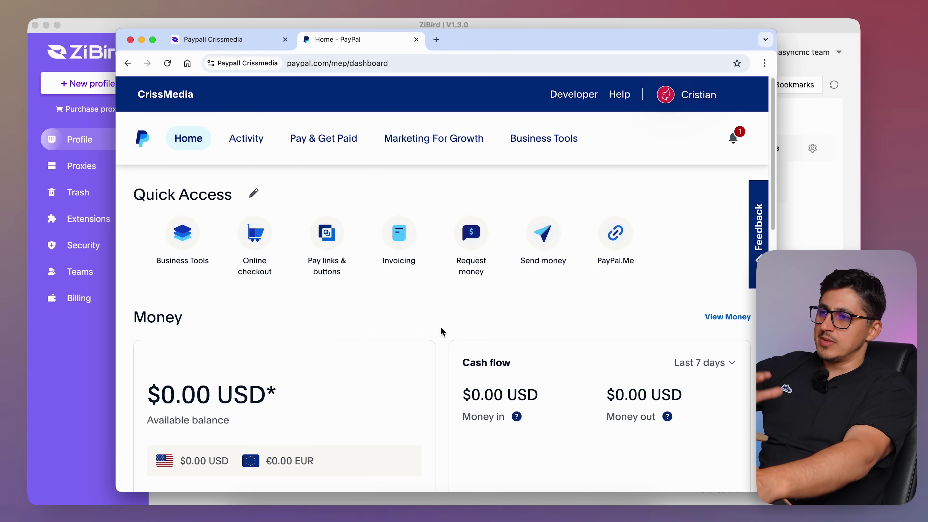
Look over the money section of the PayPal dashboard, close the browser window and stop the profile.
scroll(441, 328, "down", 3)
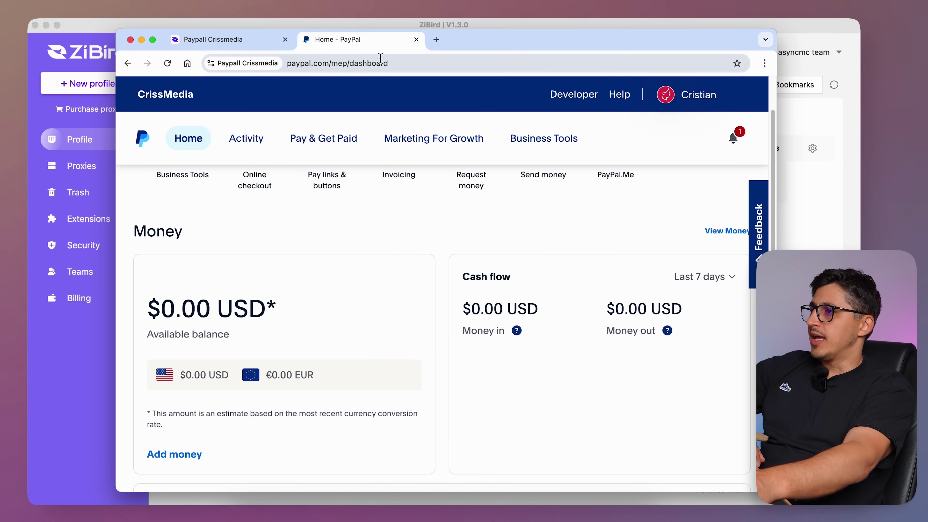
left_click(131, 39)
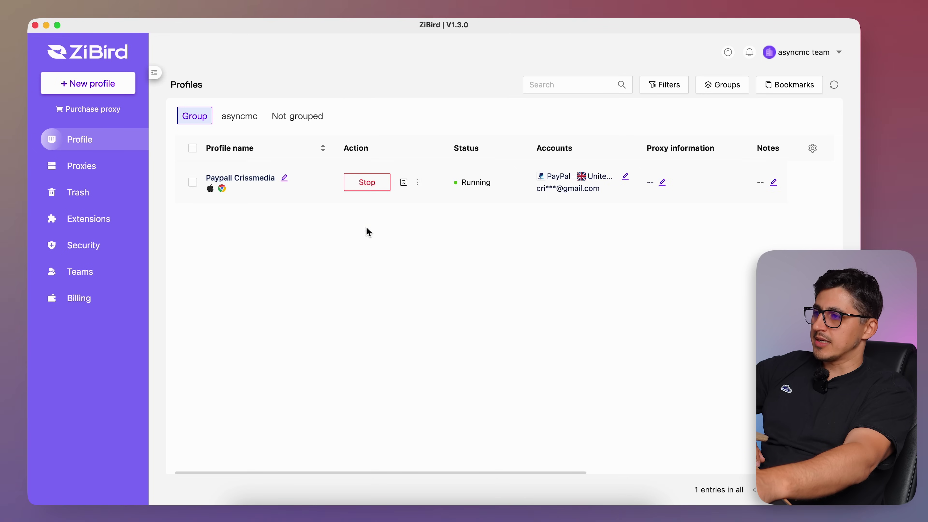
left_click(368, 182)
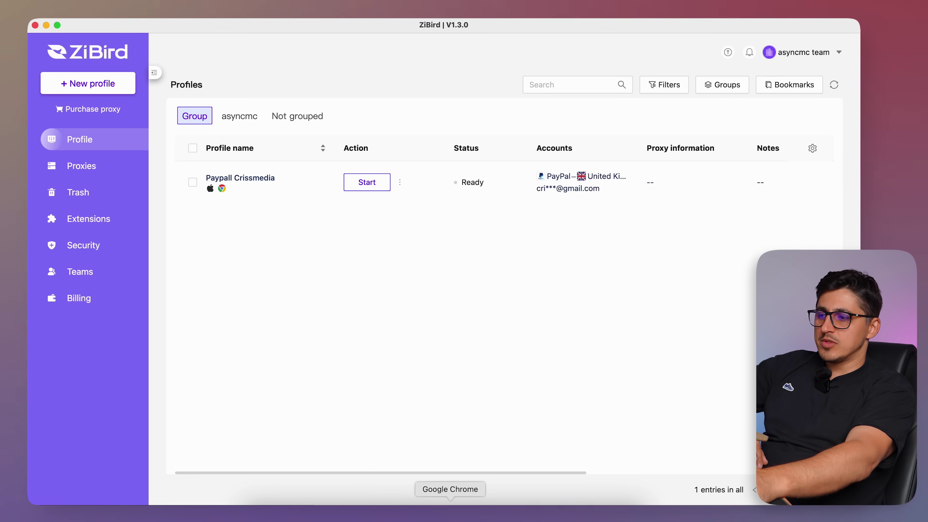
Switch to Google Chrome and back to ZiBird, relaunch the profile to check its PayPal session, and quit its browser.
left_click(450, 519)
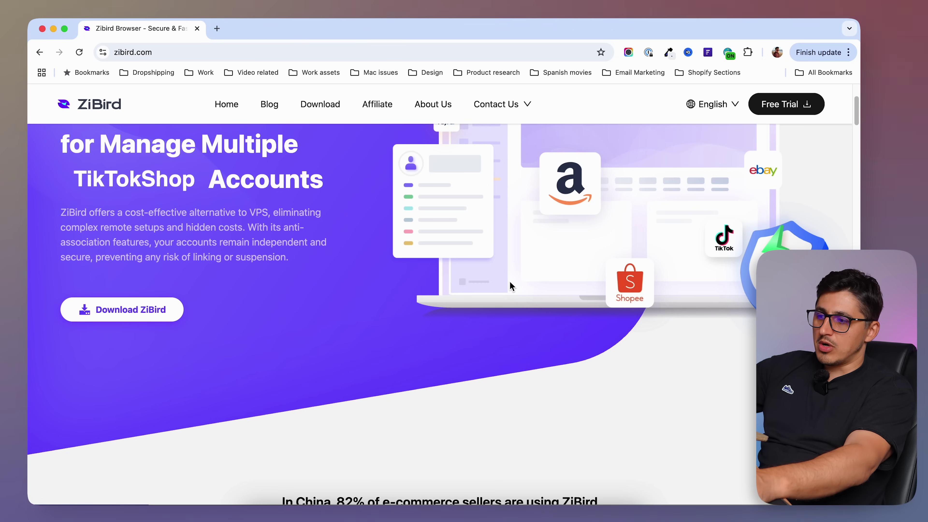
left_click(571, 513)
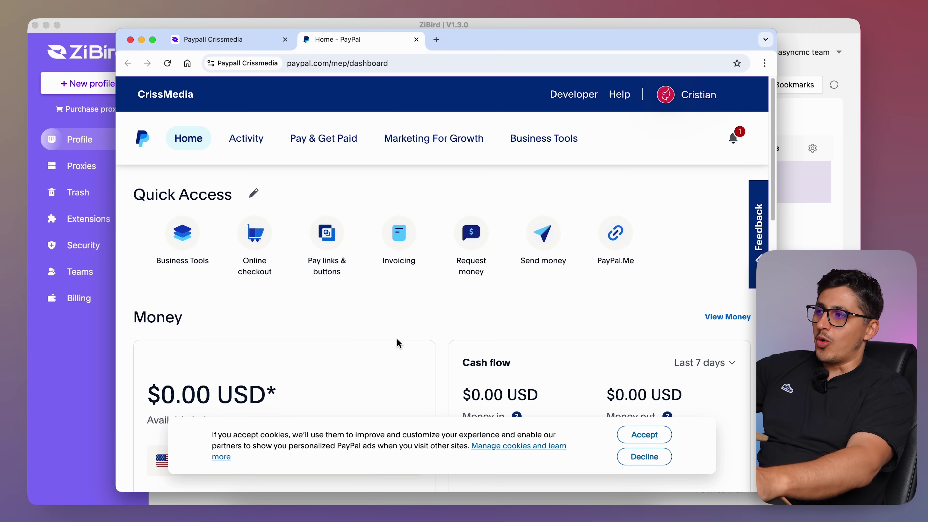
left_click(130, 39)
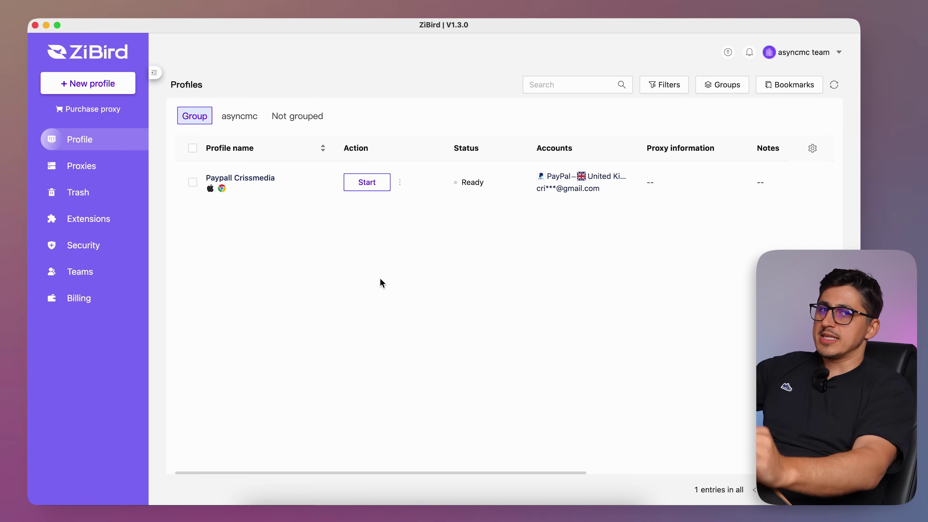
left_click(374, 189)
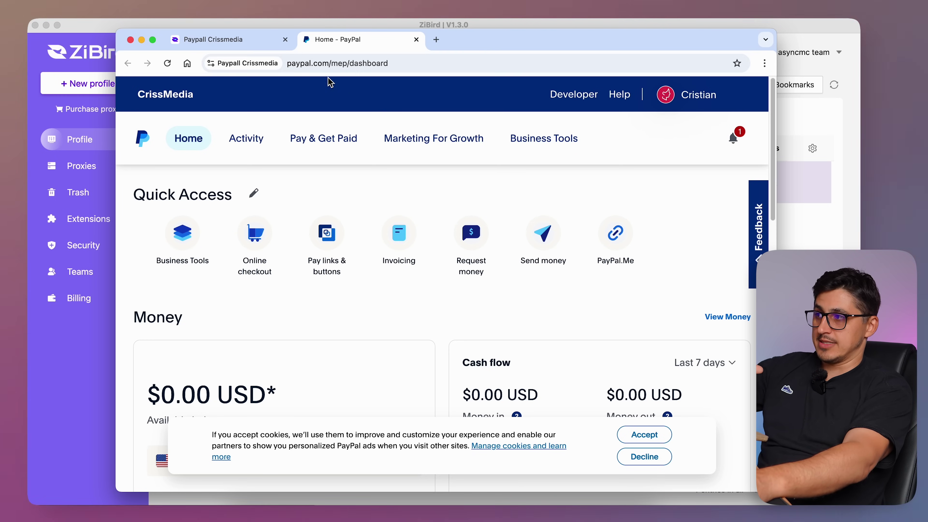
key("super+q")
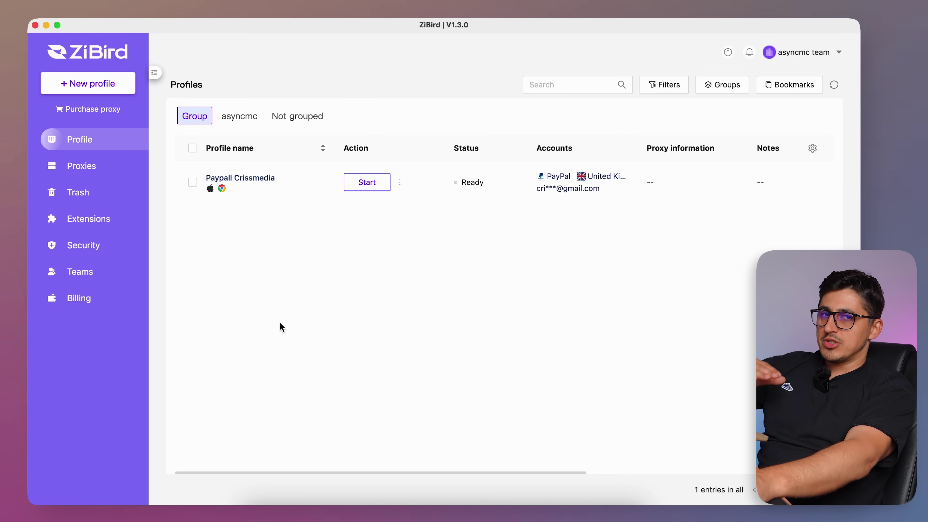
Review the proxy purchase options for a static residential proxy in Europe with the UK area, and close the form without ordering.
left_click(97, 172)
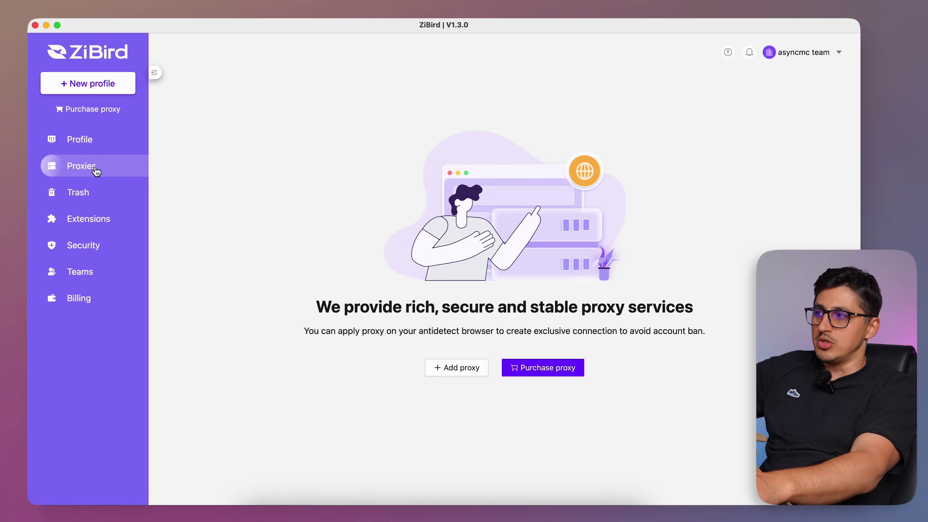
left_click(450, 369)
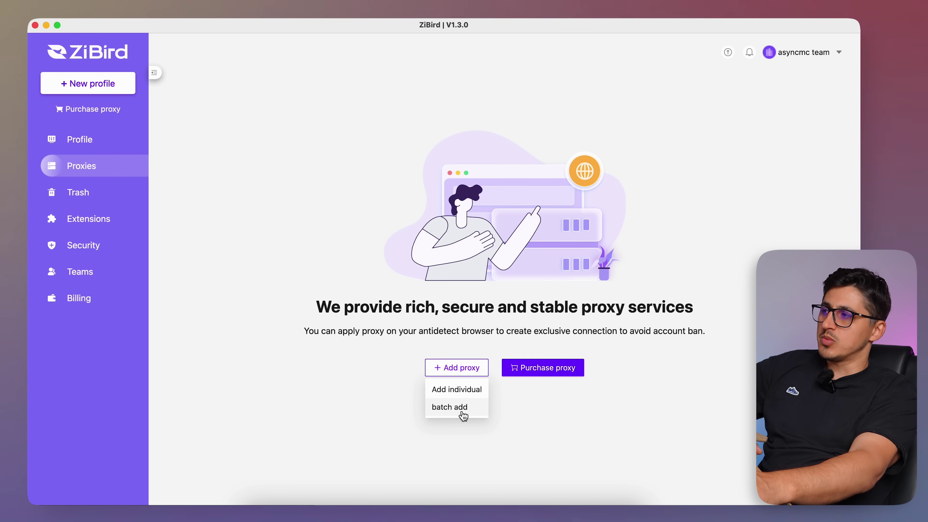
left_click(546, 369)
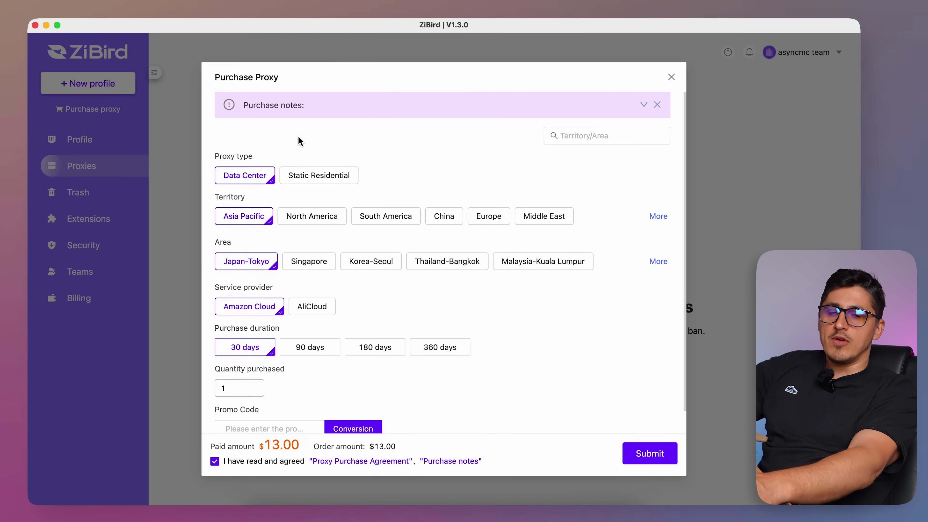
left_click(327, 179)
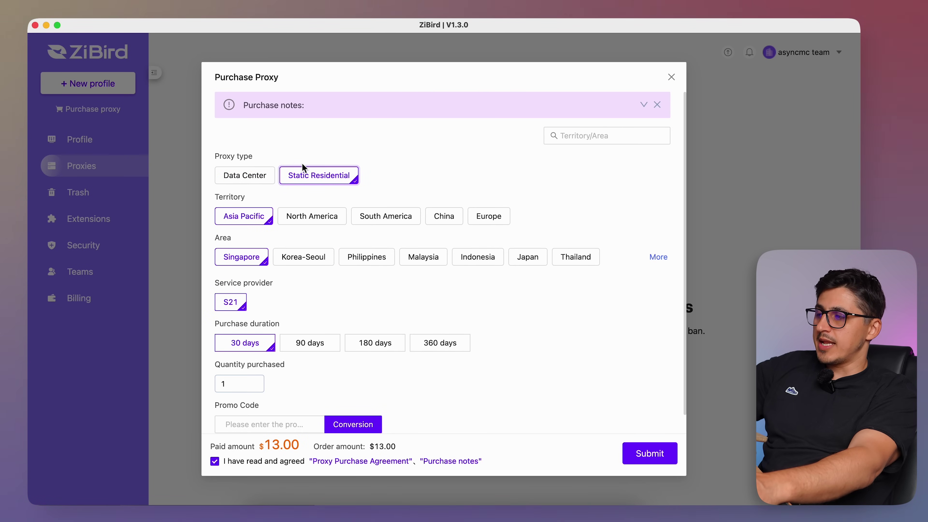
left_click(504, 220)
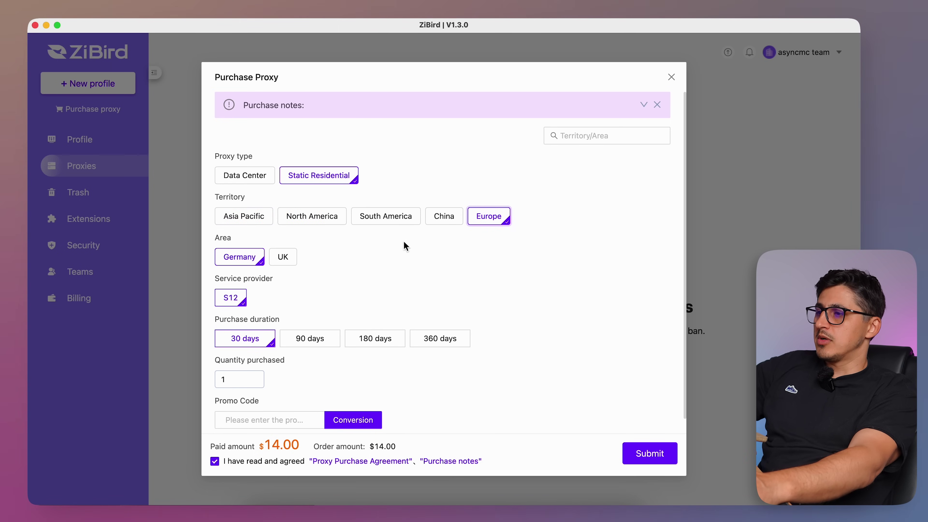
left_click(288, 263)
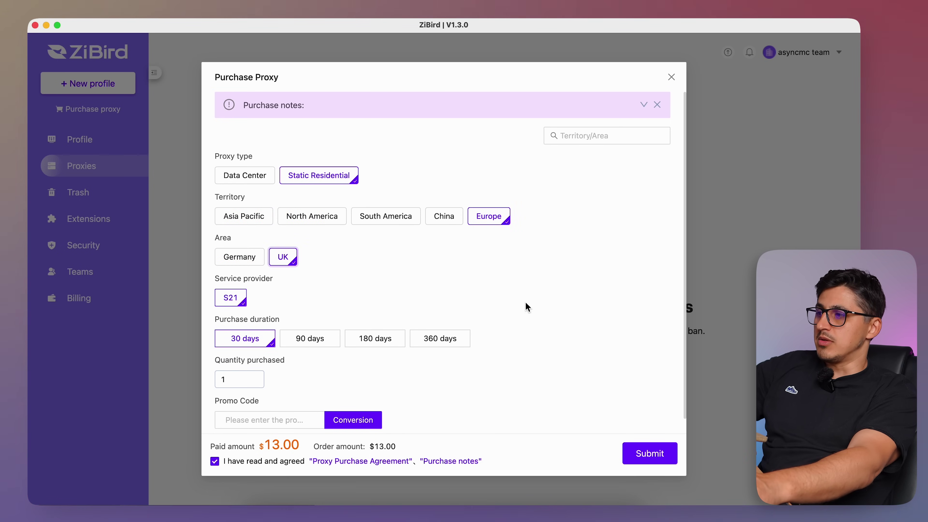
scroll(548, 313, "down", 2)
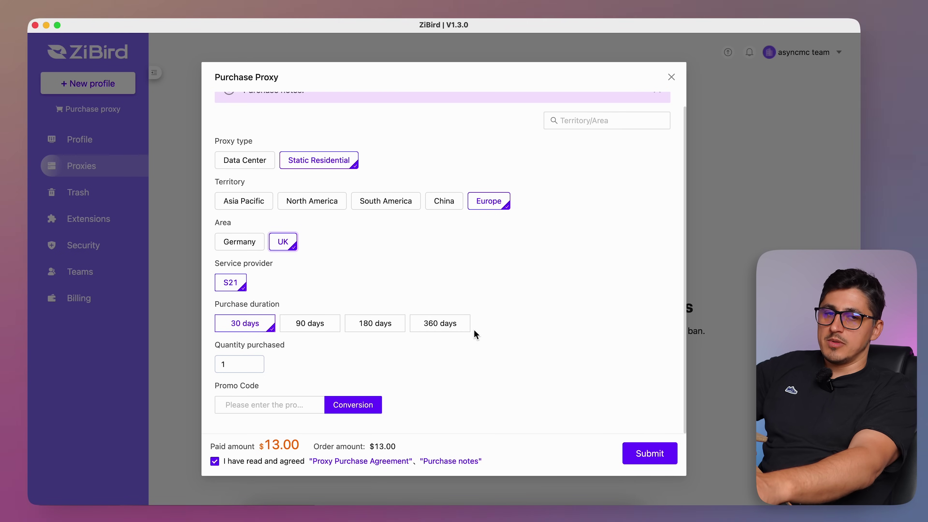
key("Escape")
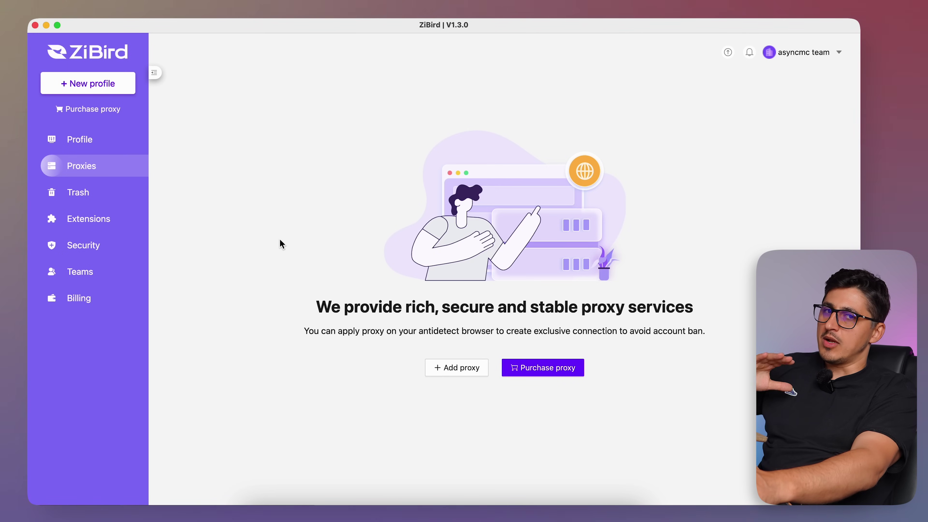
Return to the profiles list, launch the PayPal profile to view its location and basic information, and quit its browser.
left_click(93, 140)
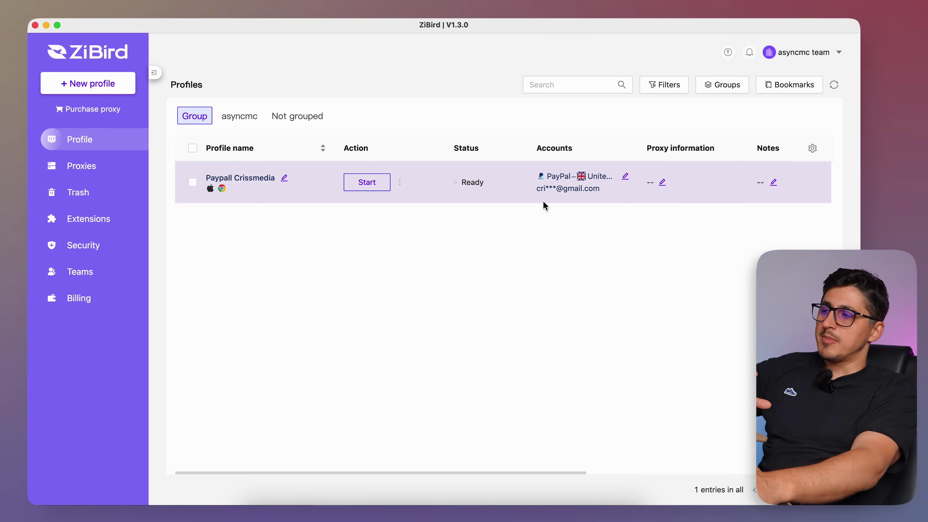
left_click(371, 186)
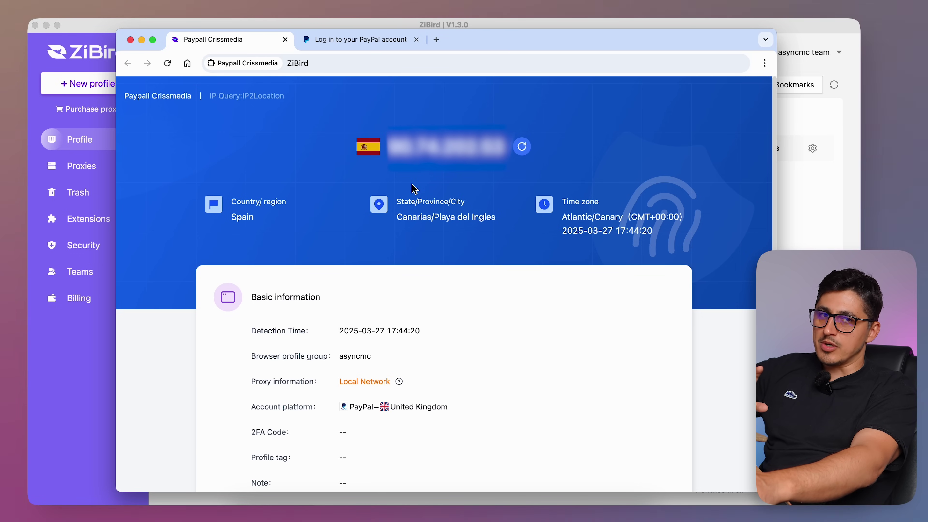
key("super+q")
Switch to the second team and launch its P-12 profile.
mouse_move(818, 56)
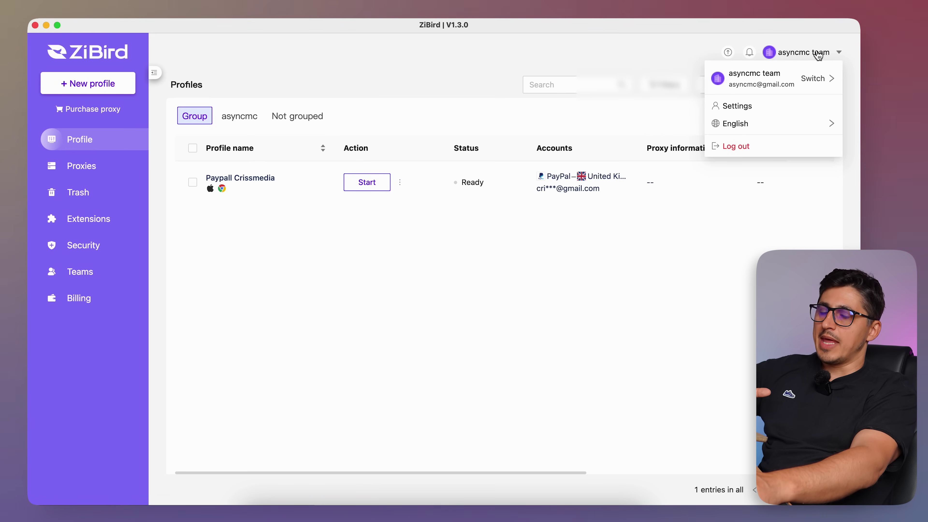
mouse_move(793, 87)
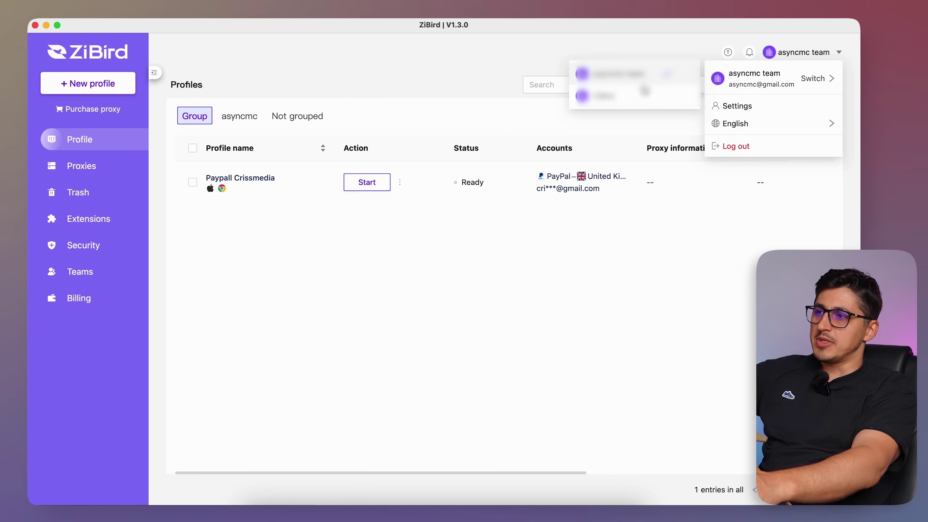
left_click(630, 97)
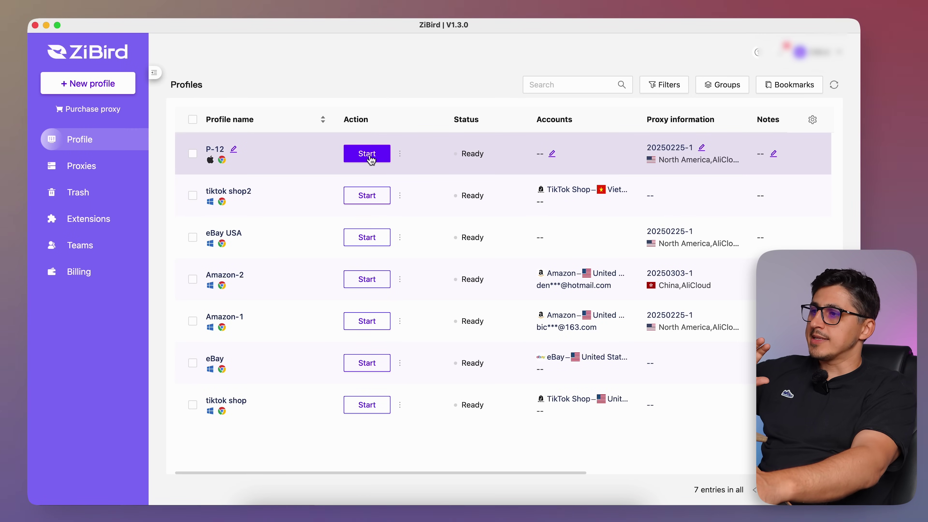
left_click(376, 160)
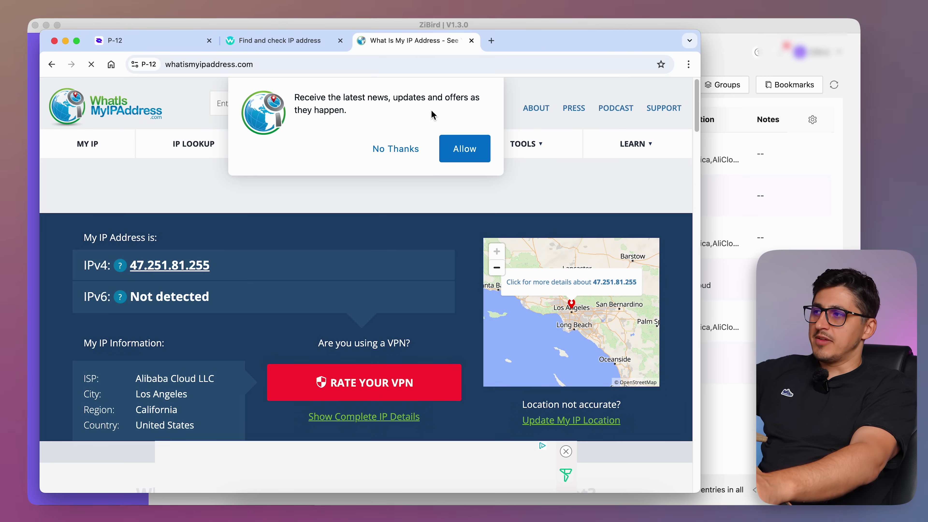
Refresh the IP check on the P-12 start page and compare its IP address and location on whoer.net and whatismyipaddress.com.
left_click(171, 47)
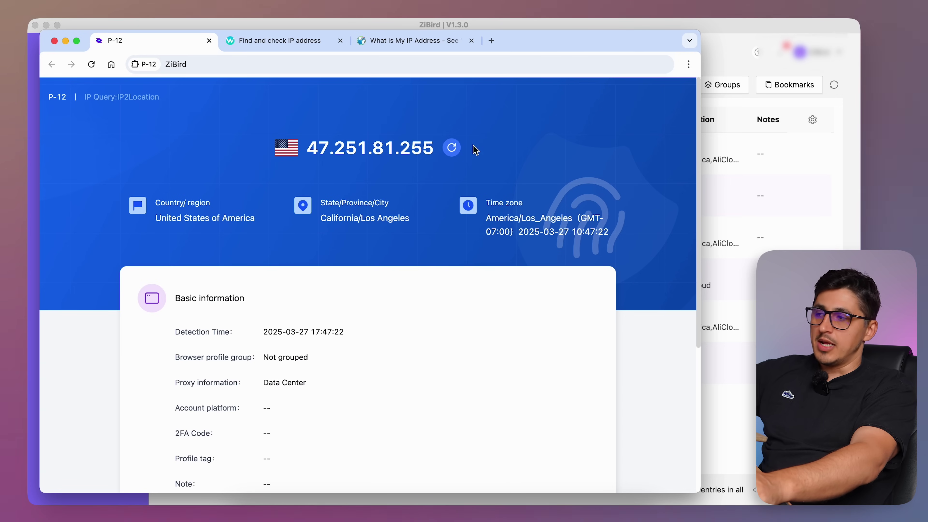
left_click(452, 148)
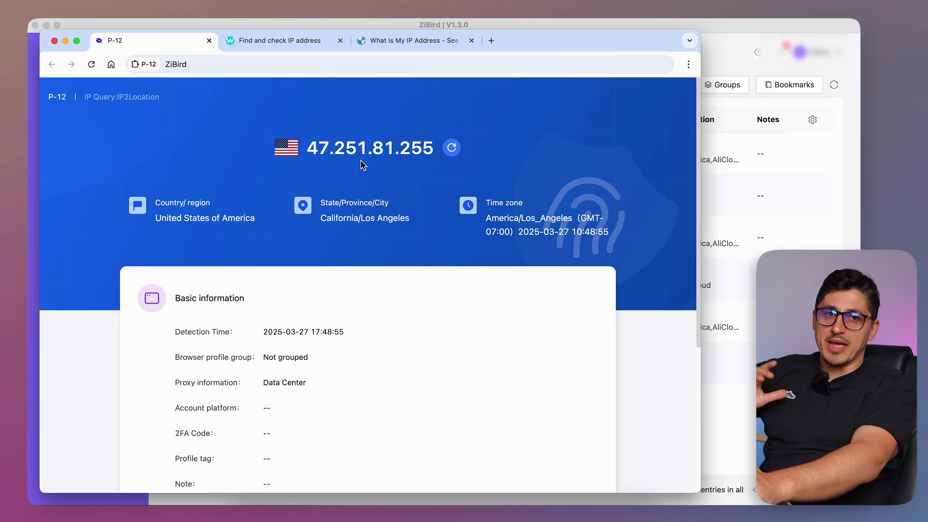
left_click(265, 41)
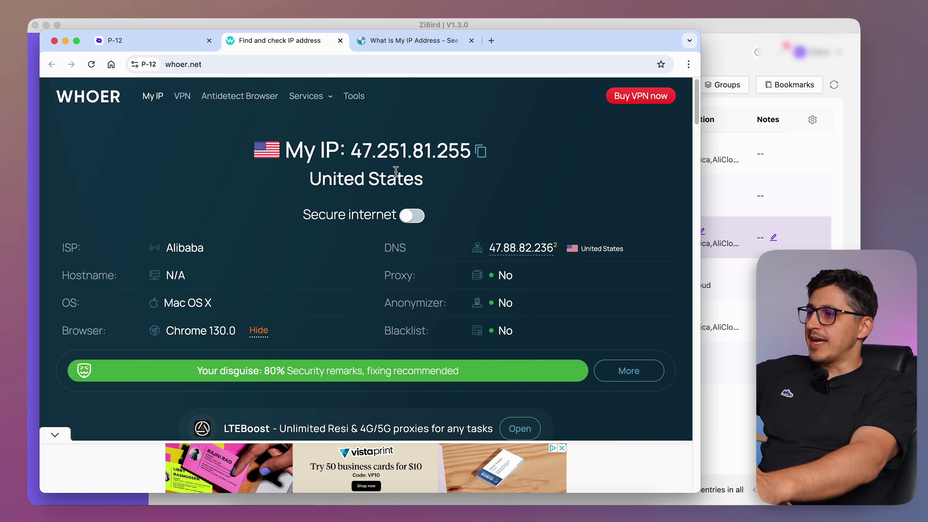
key("super+r")
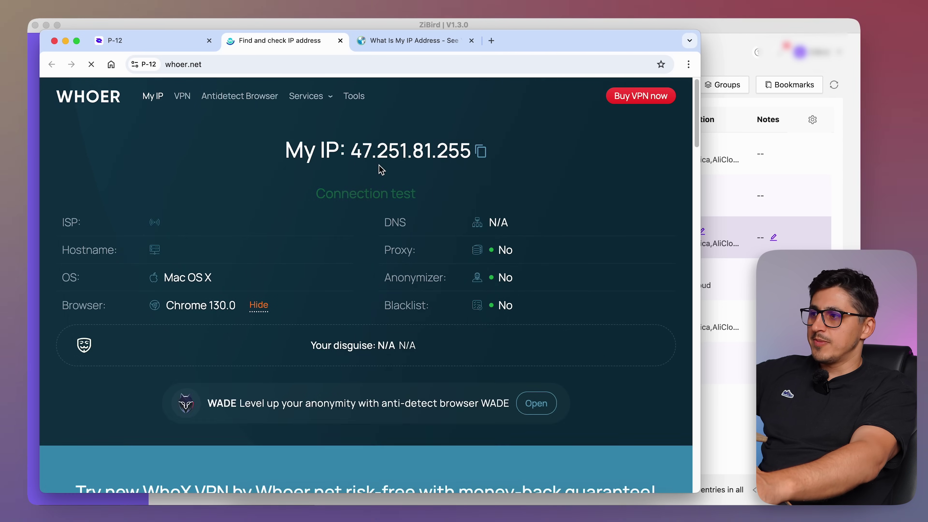
key("ctrl+Tab")
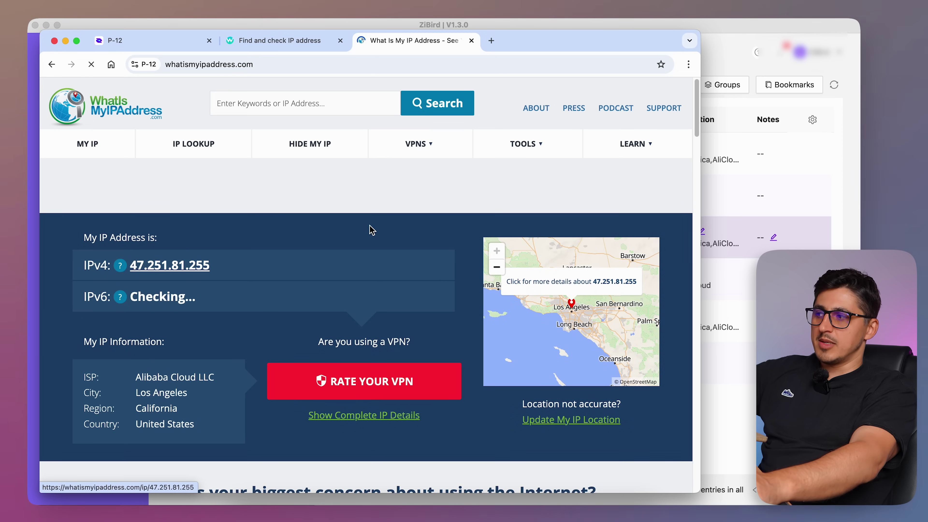
Search Google for "where am I" in a new tab of the P-12 browser and look over the location result.
left_click(491, 41)
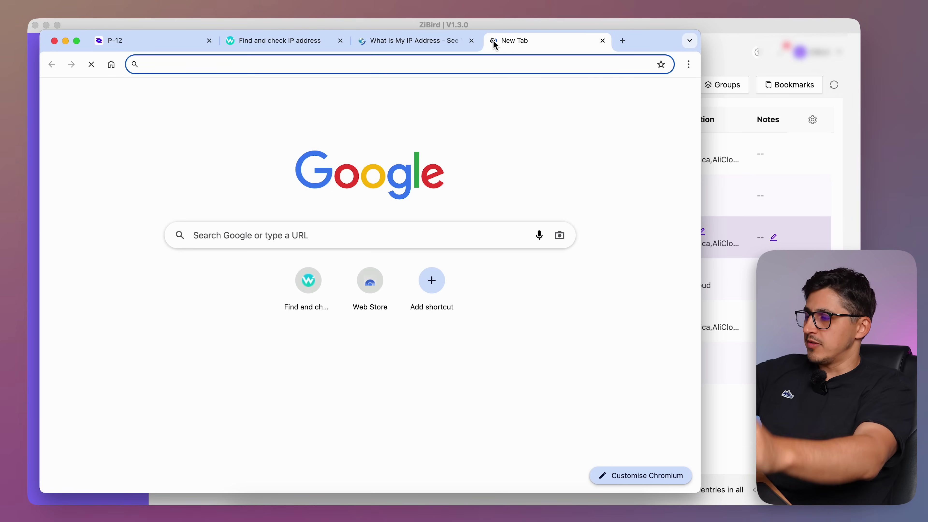
left_click(374, 237)
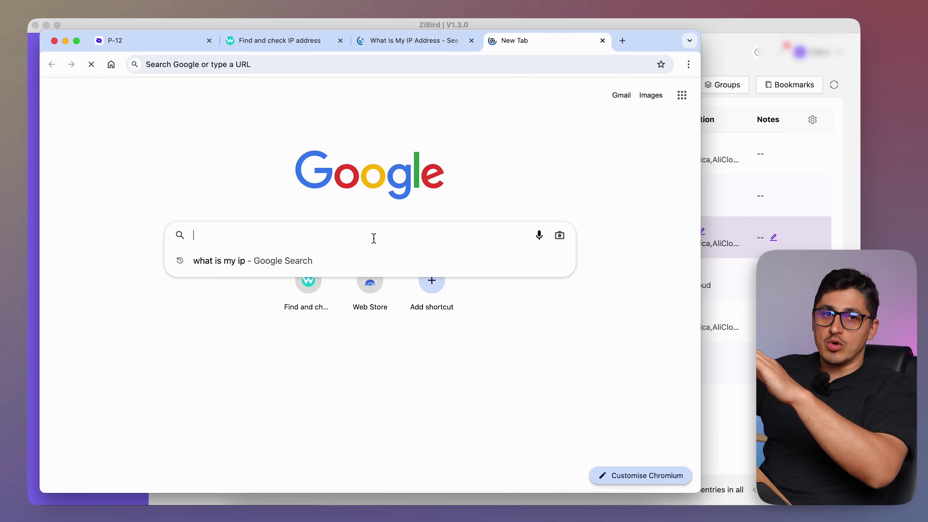
left_click(578, 357)
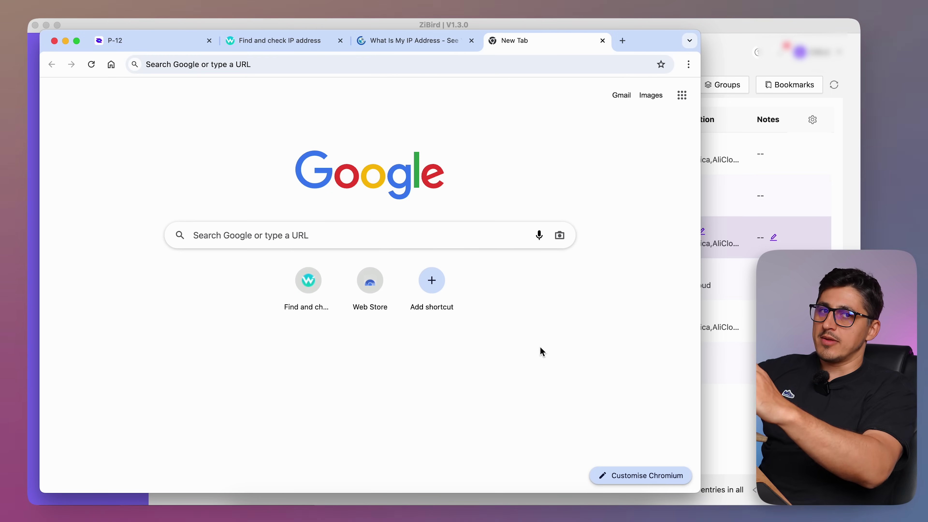
left_click(337, 234)
type("where am I")
key("Return")
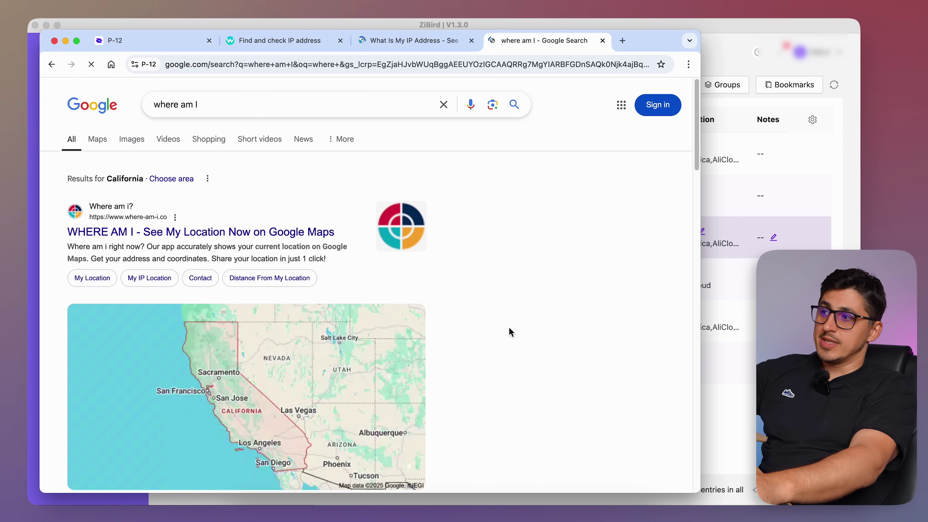
scroll(489, 325, "down", 2)
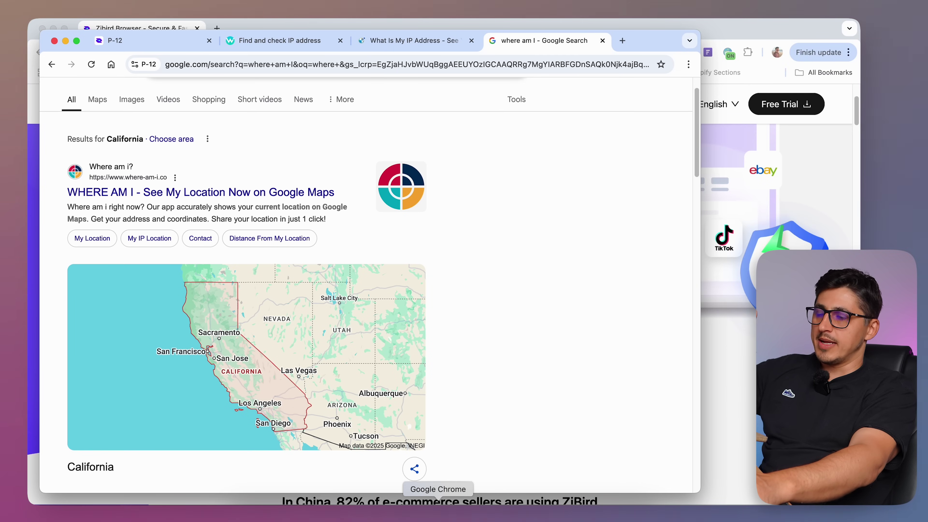
Switch to Google Chrome, search for "where am i" in a new tab to compare locations, and return to the P-12 browser.
left_click(437, 513)
left_click(217, 28)
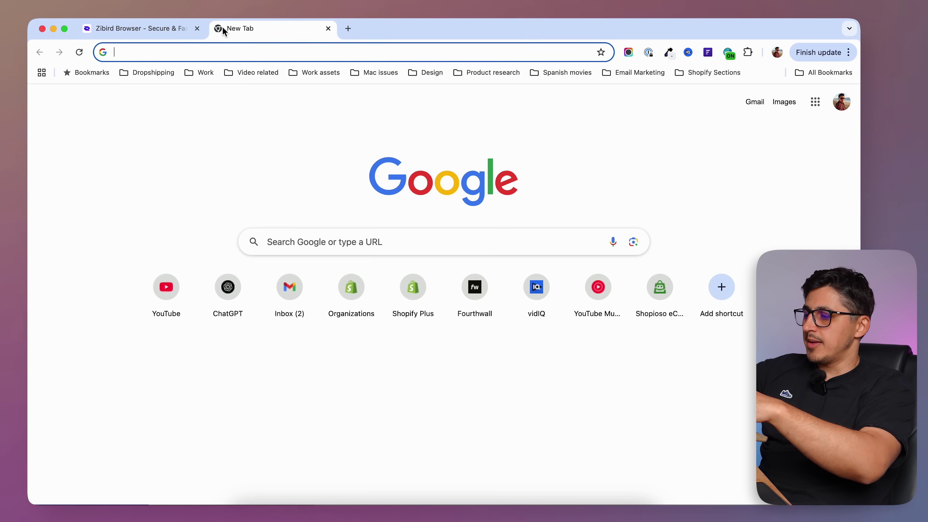
type("where am i")
key("Return")
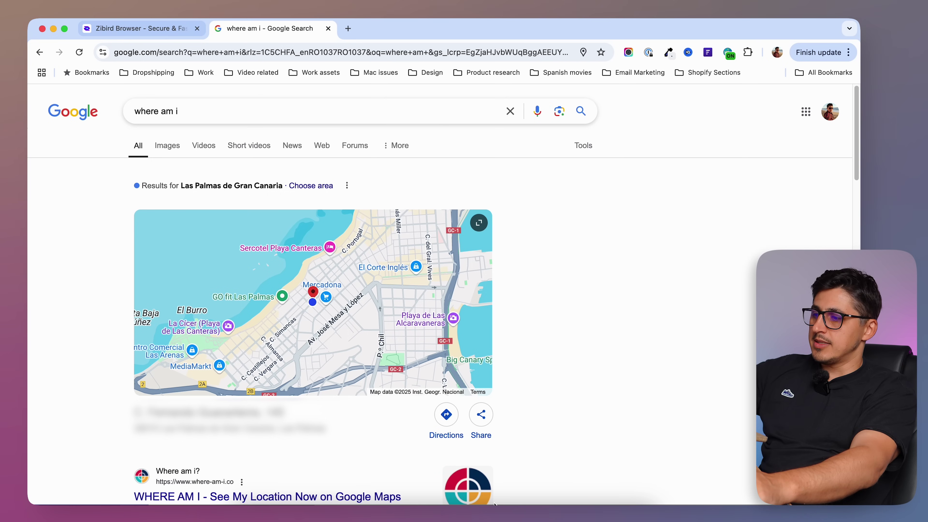
left_click(584, 515)
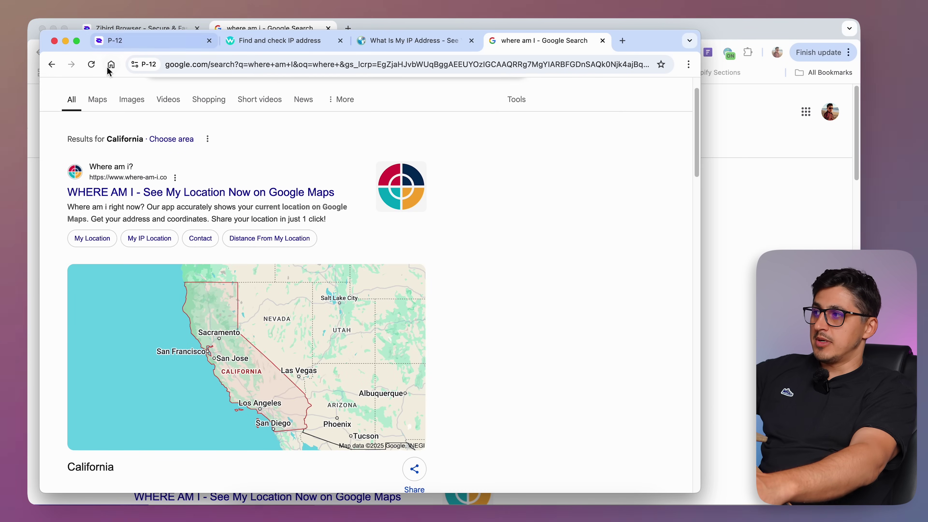
left_click(91, 64)
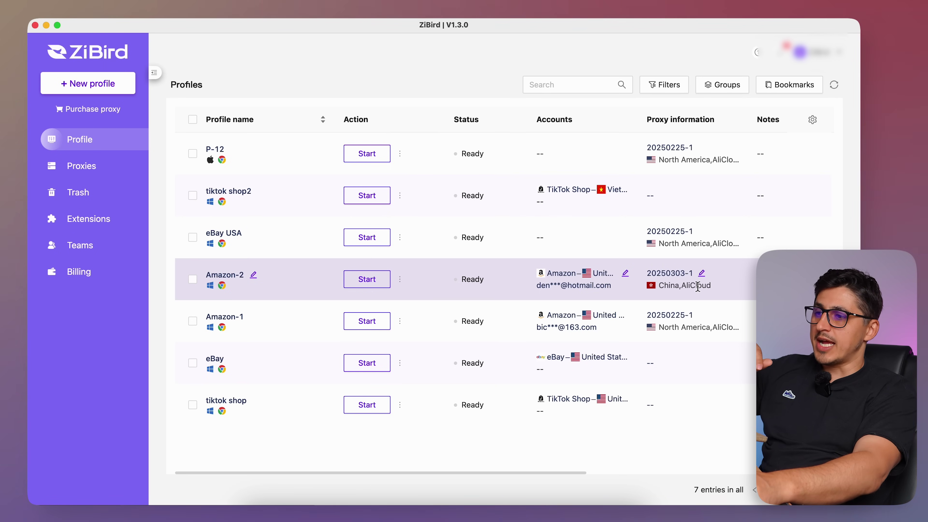
Launch the Amazon-2 profile, check its location on its start page and with a Google search for "where am I", and quit its browser.
left_click(380, 285)
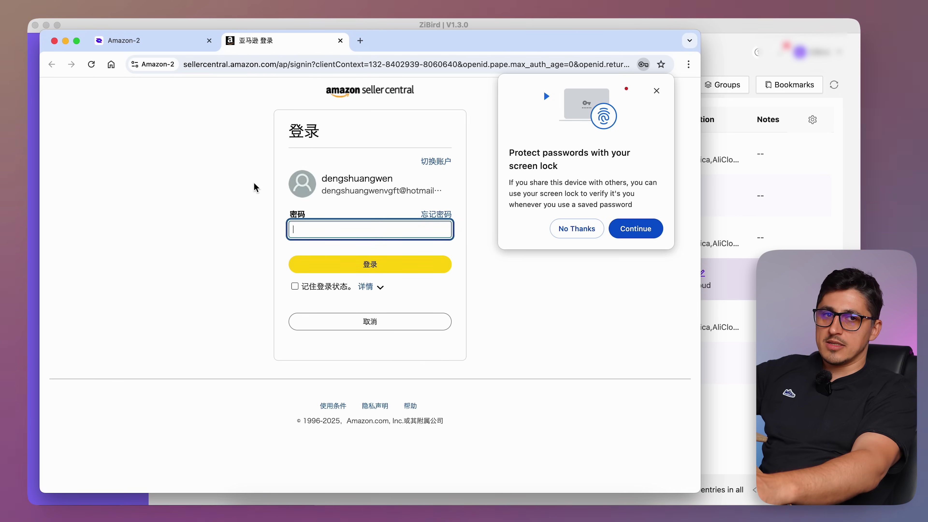
left_click(162, 47)
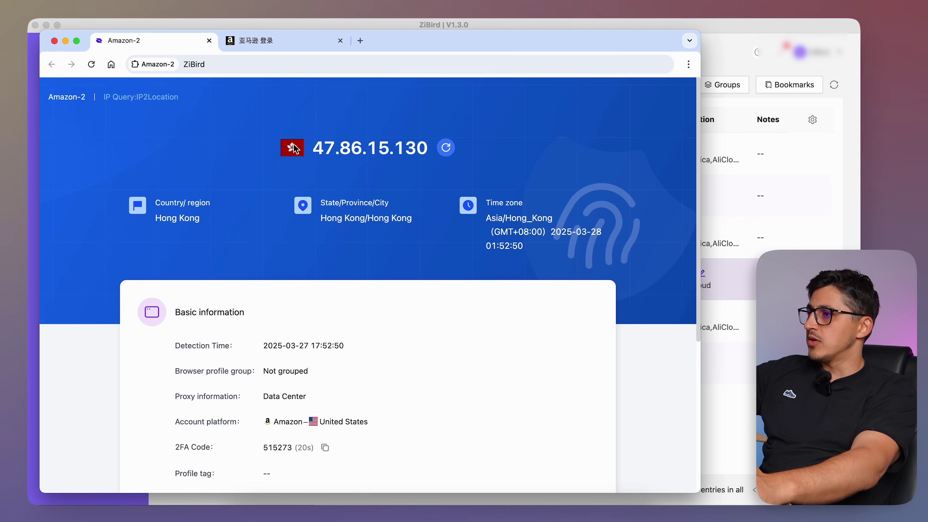
left_click(360, 41)
left_click(338, 236)
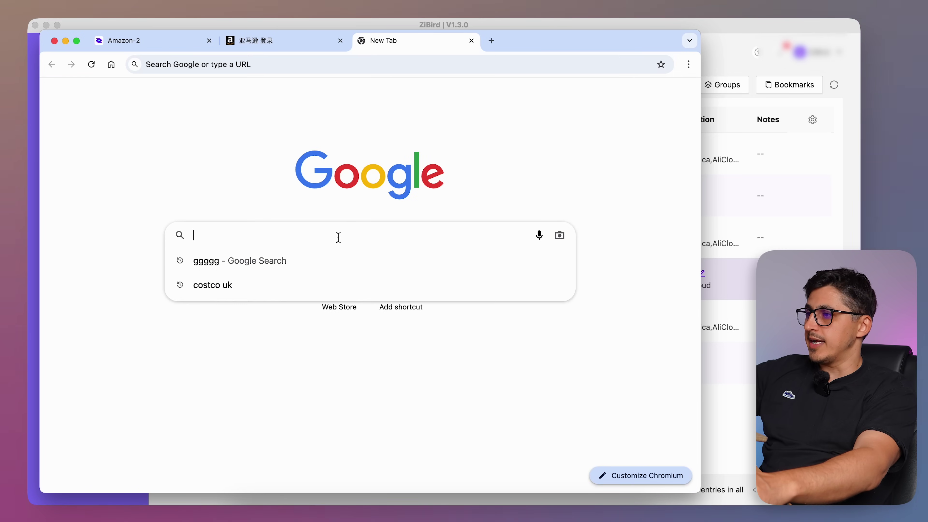
type("where am I")
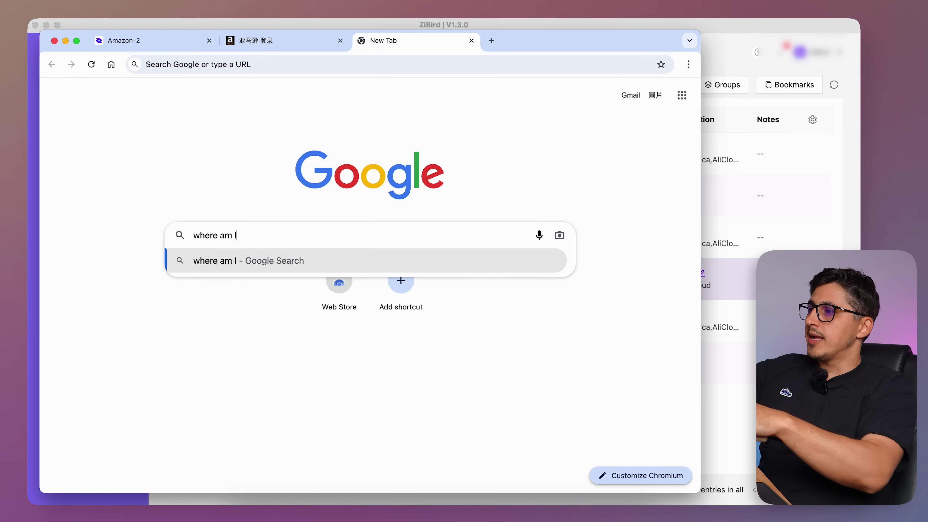
key("Return")
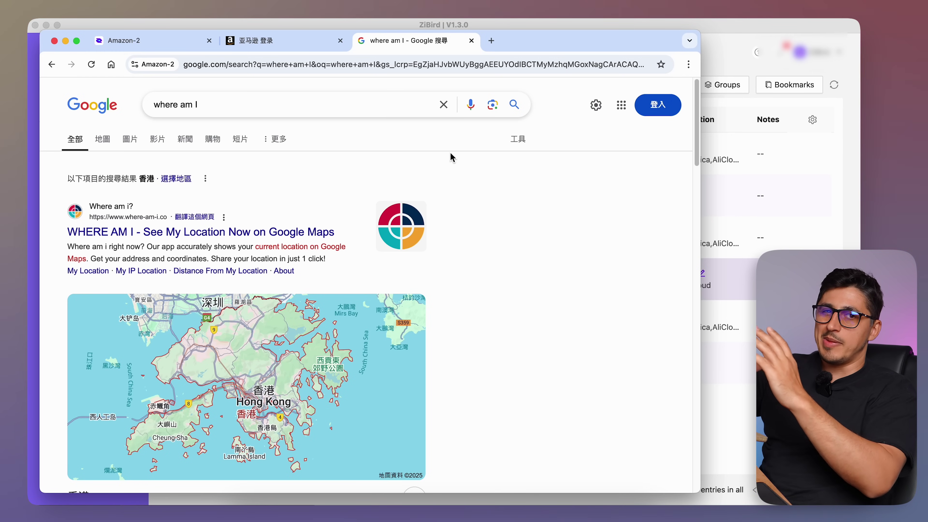
key("super+q")
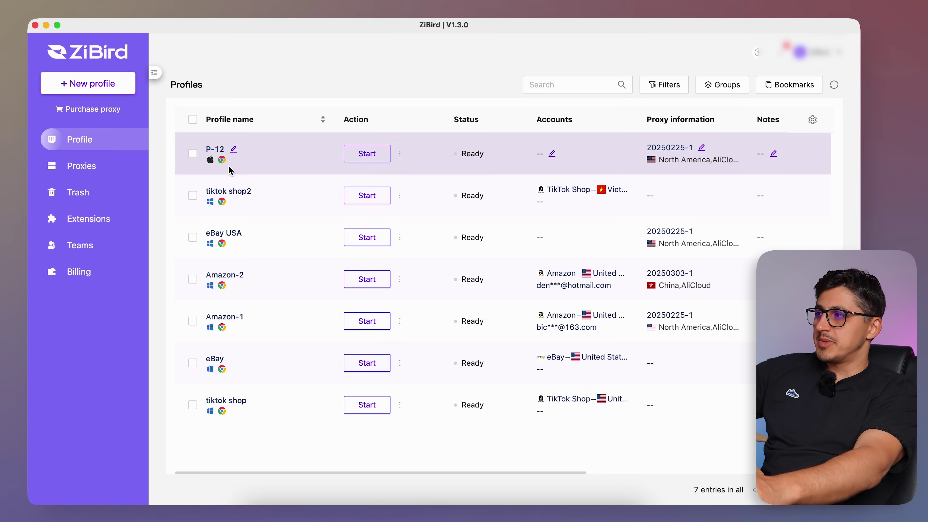
View the second team's member list and examine the Employee role and other role options in the member invitation form.
left_click(100, 219)
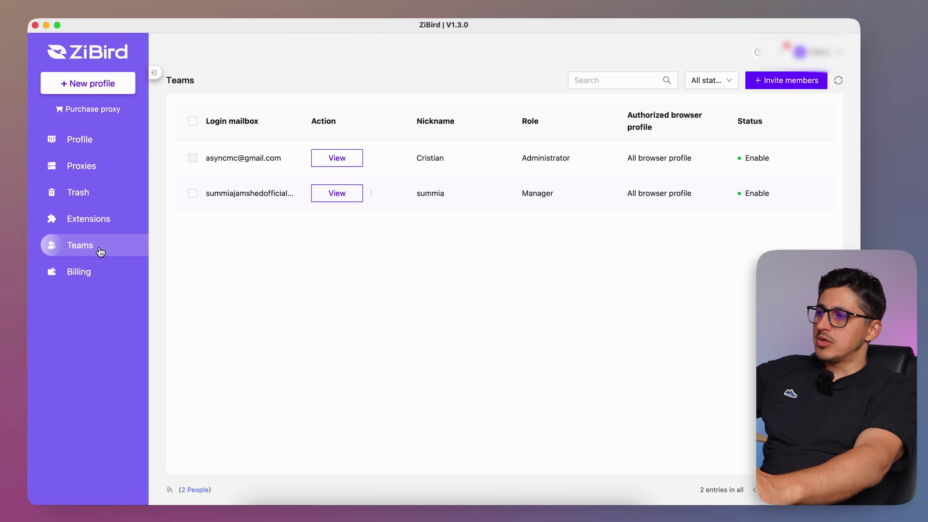
left_click(789, 82)
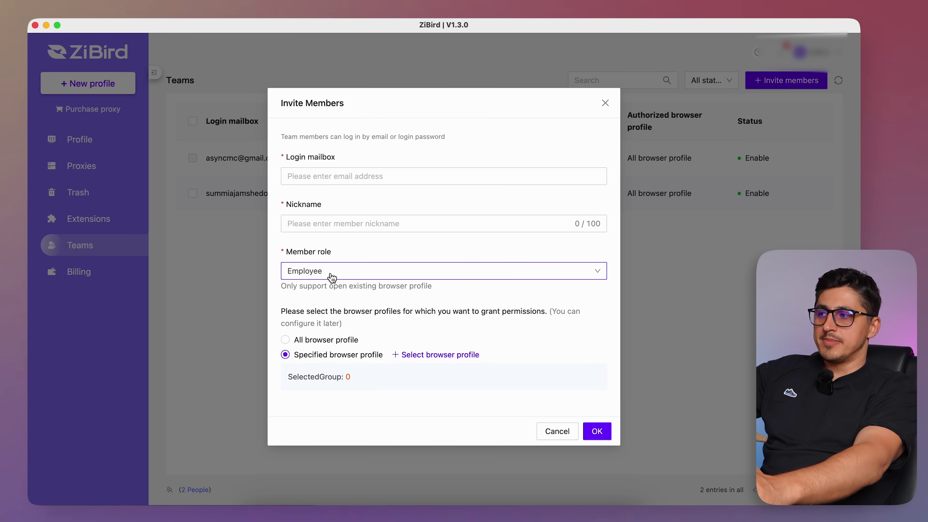
left_click(375, 273)
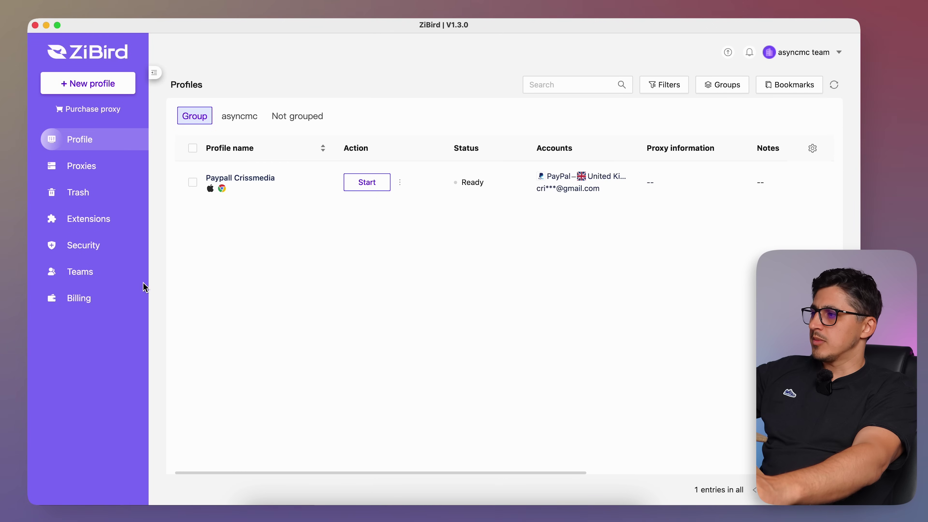
Open the member invitation form for the original team and review the permissions of the available member roles.
left_click(95, 275)
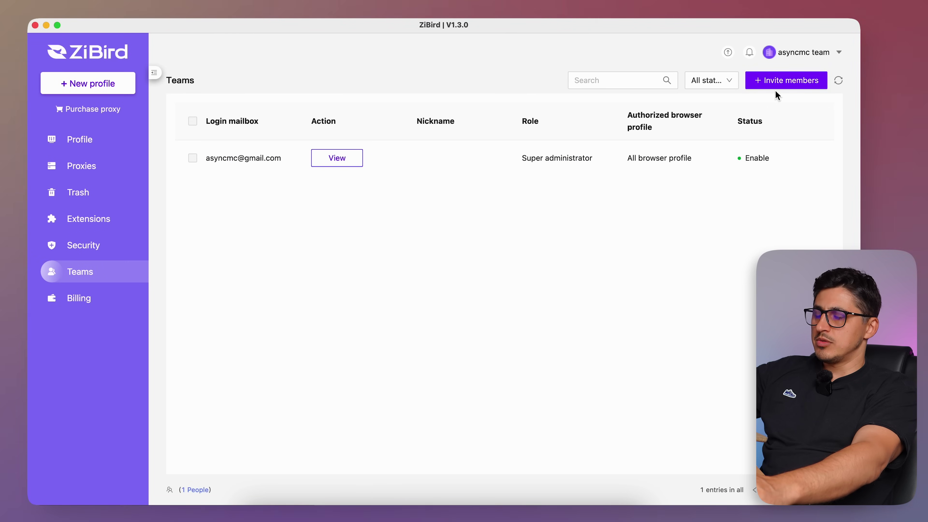
left_click(787, 84)
left_click(287, 156)
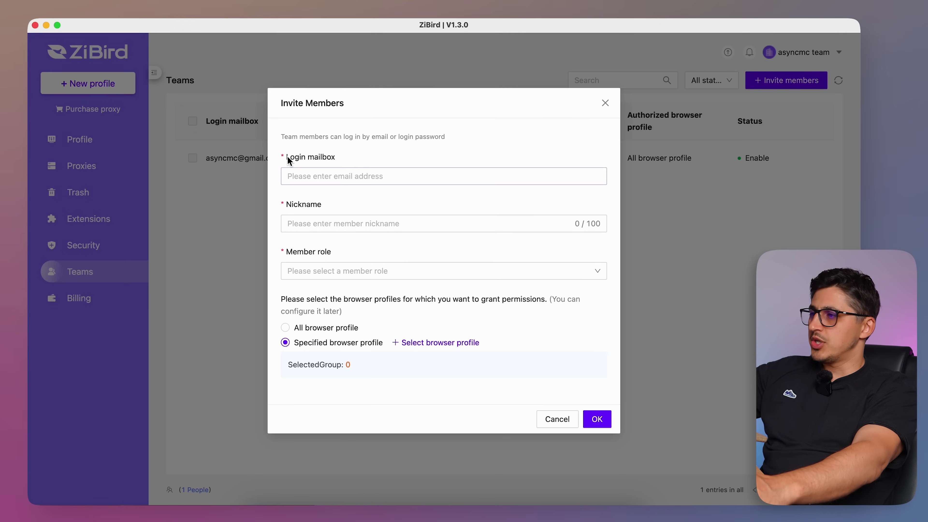
left_click(380, 275)
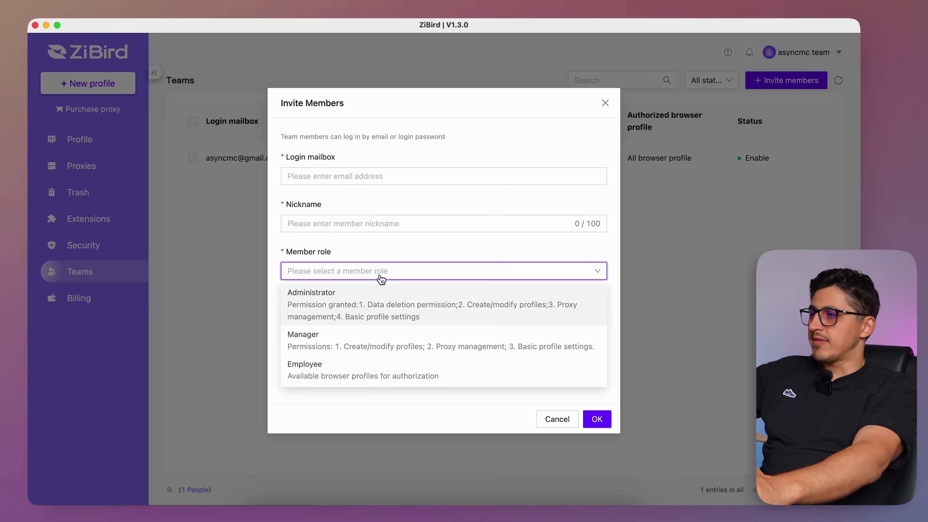